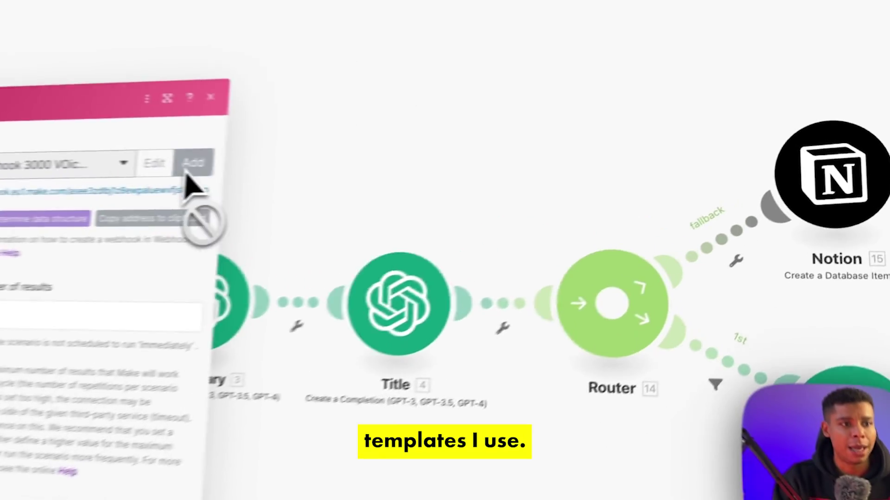
Switch to the Google Docs tab showing the Voice Note Automation Course outline.
click(476, 167)
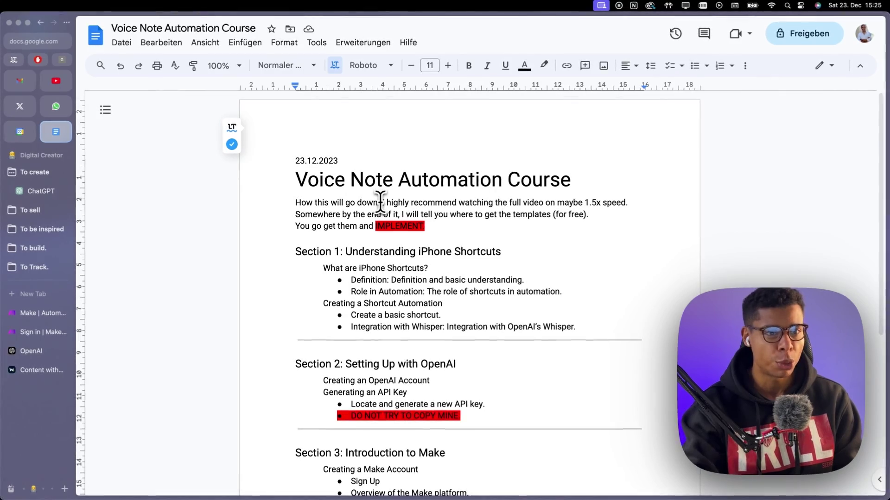
drag(583, 203, 594, 202)
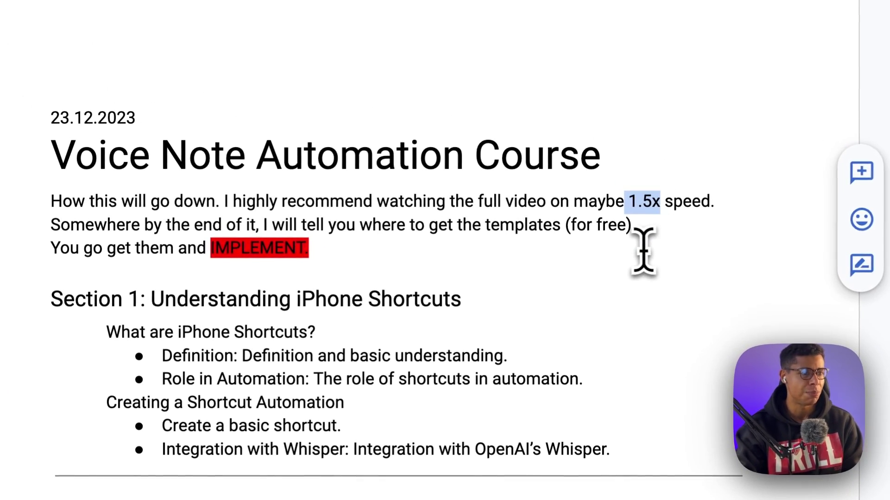
click(379, 291)
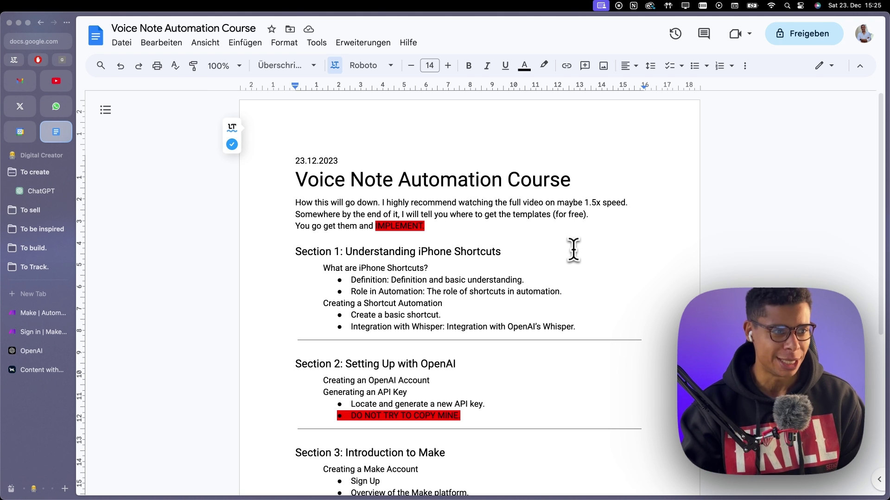
scroll(500, 274, down, 2)
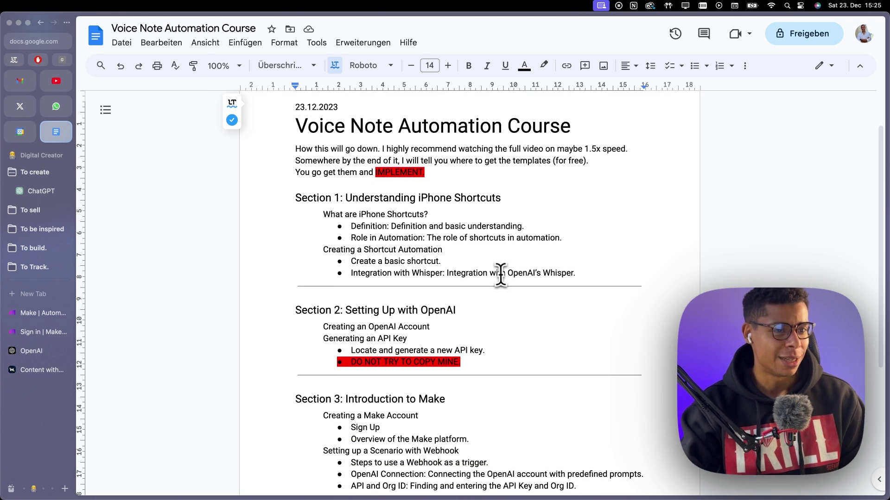
drag(323, 214, 499, 216)
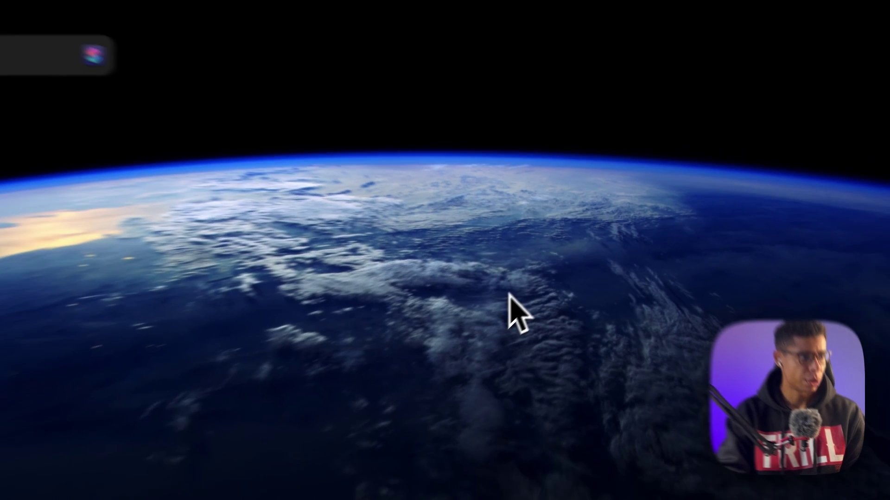
Launch Shortcuts via Spotlight and switch the gallery to list view and back to tiles.
text(short)
key(Return)
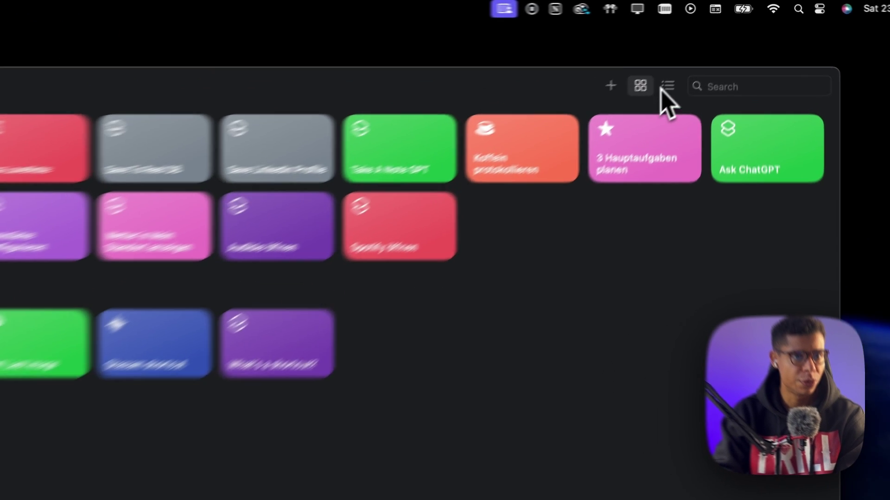
click(704, 55)
click(607, 108)
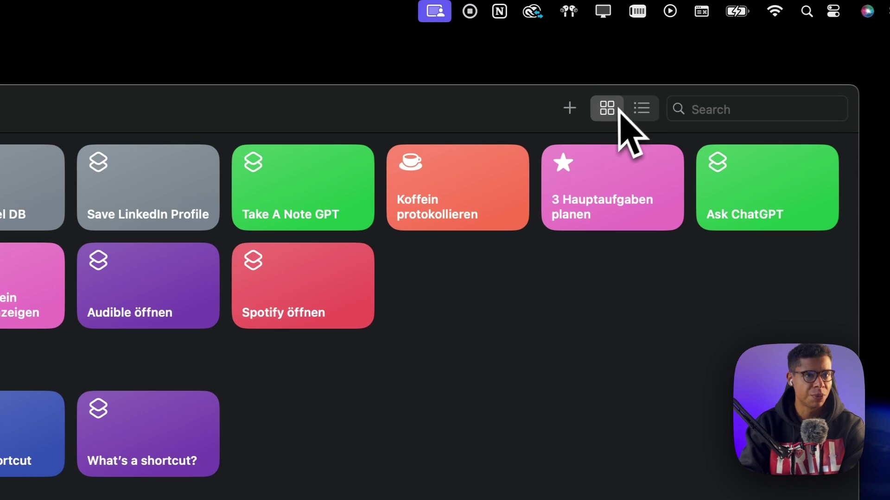
Start a blank shortcut, close it, and open VoiceNote YT for editing.
click(566, 111)
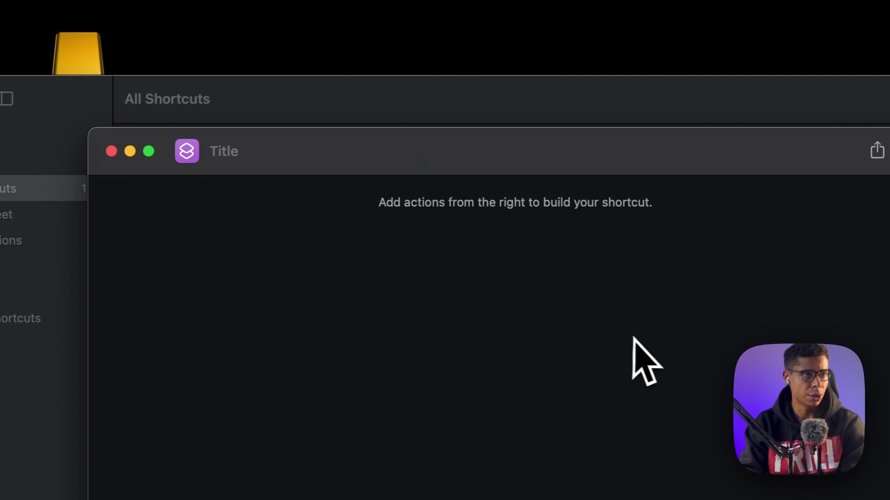
click(231, 155)
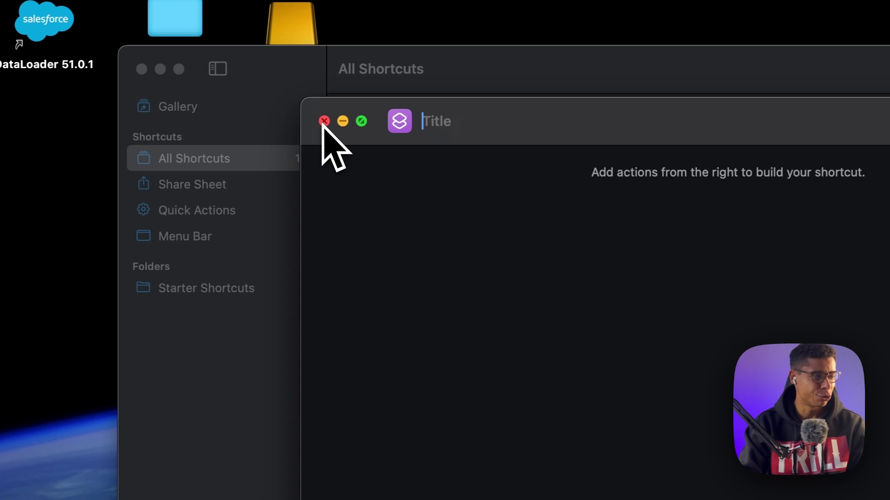
click(323, 122)
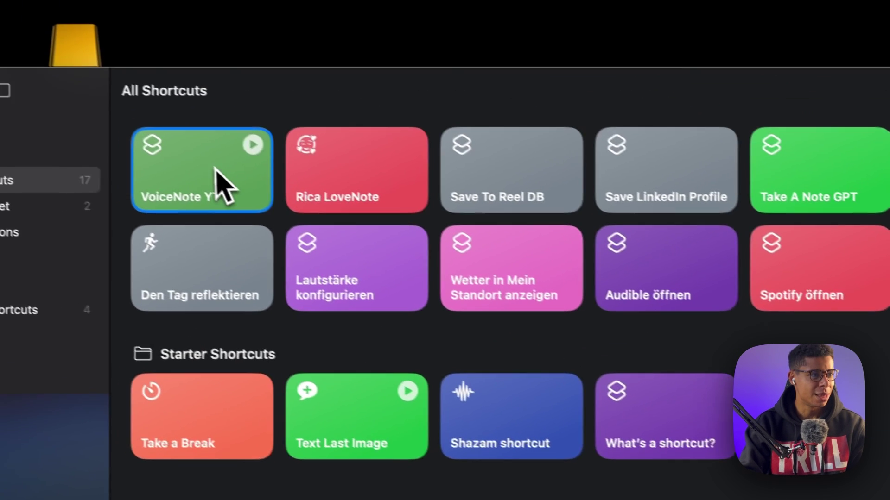
double_click(429, 149)
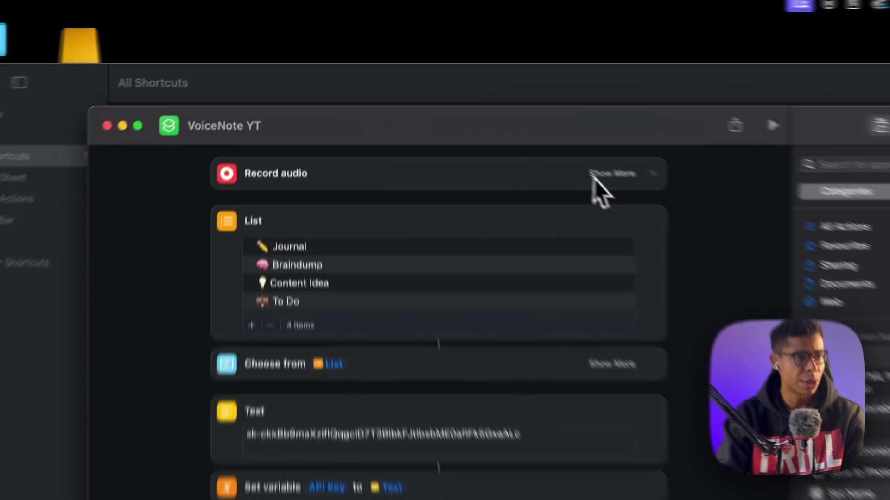
Expand Record audio's settings, then select Content Idea in the category List action.
click(485, 111)
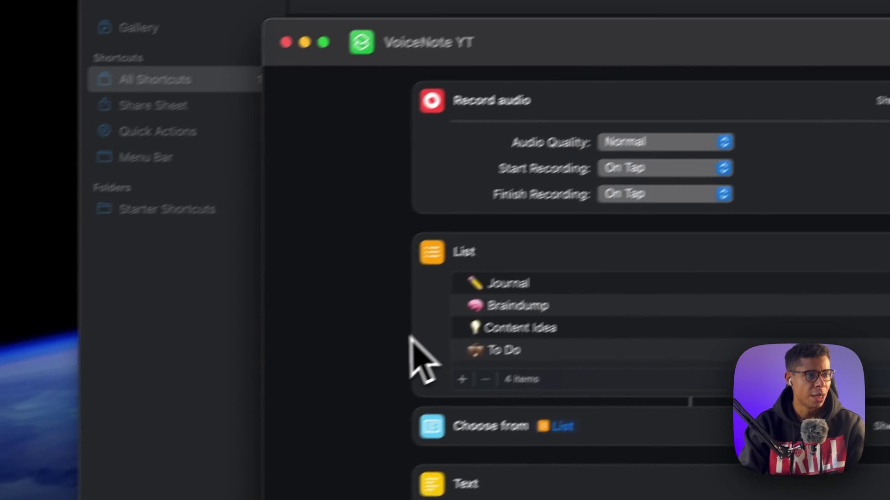
scroll(410, 338, down, 2)
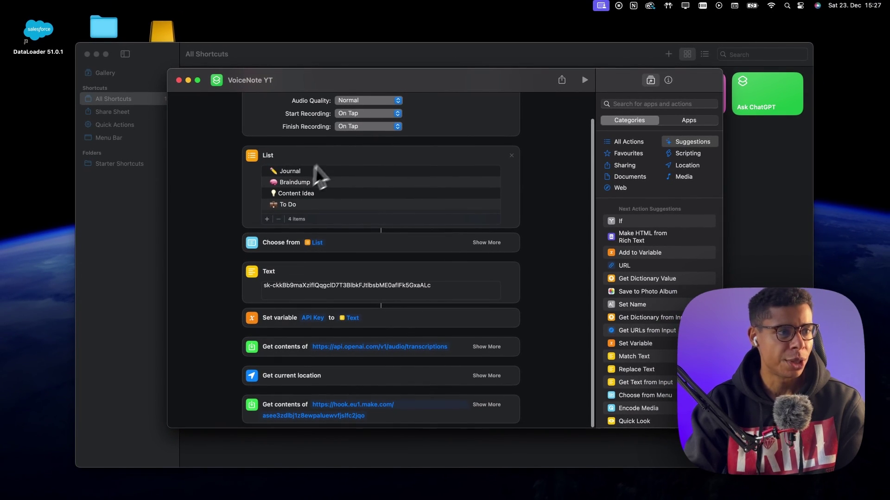
click(327, 168)
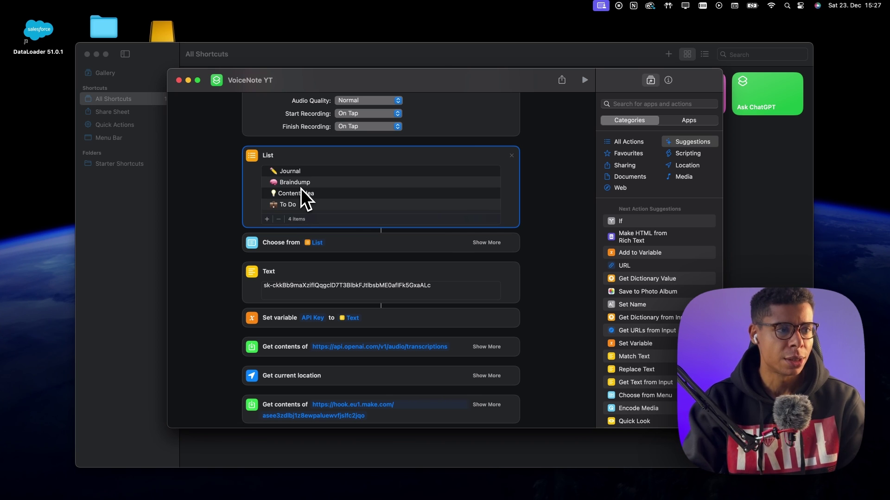
key(Down)
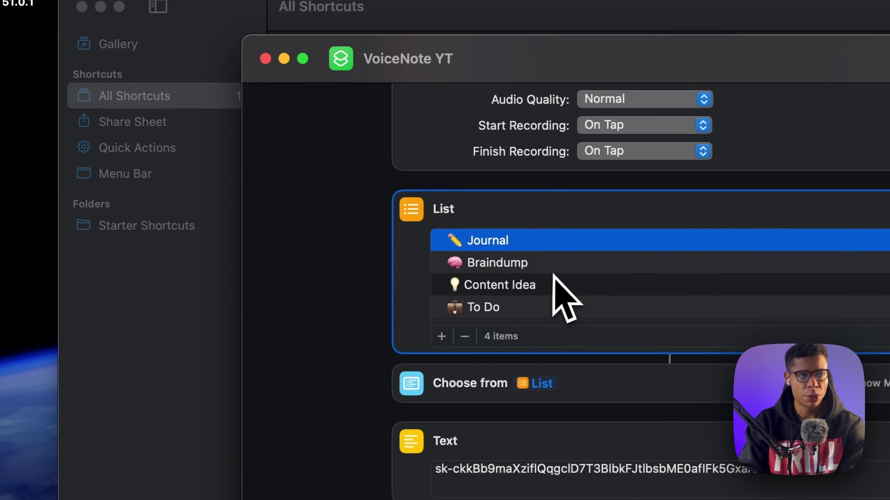
click(527, 285)
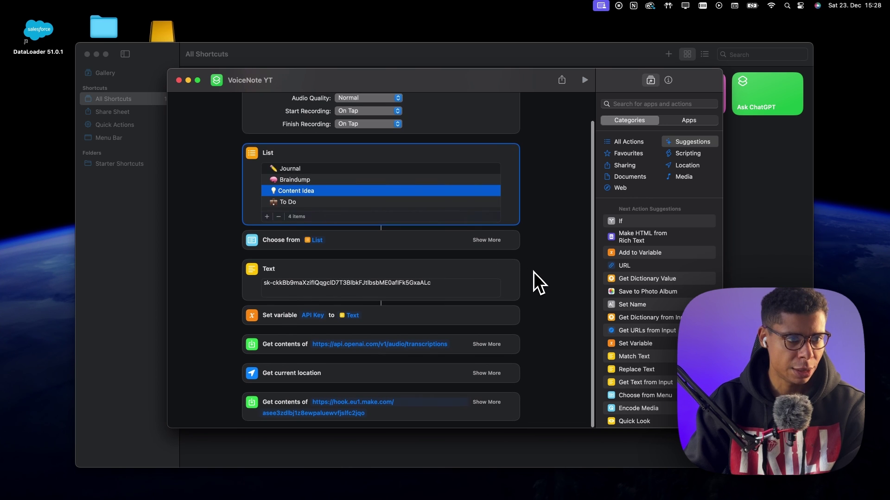
Clear the old API key from the VoiceNote YT Text step.
click(458, 276)
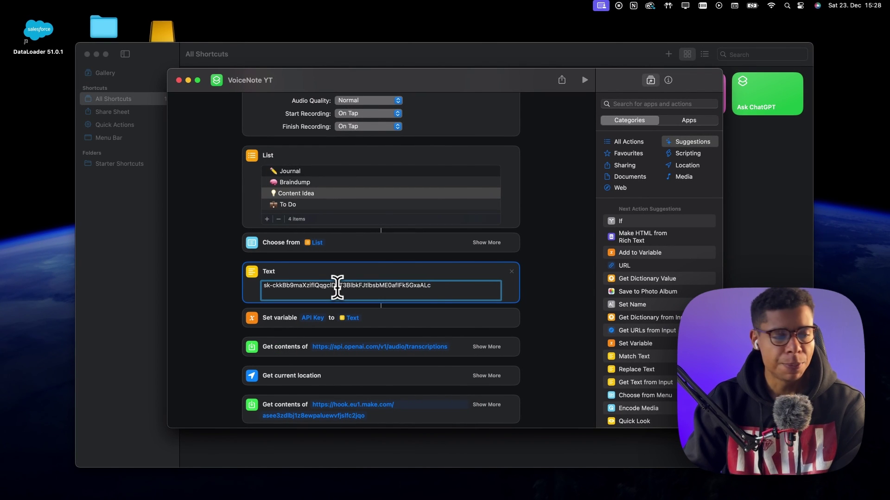
triple_click(336, 287)
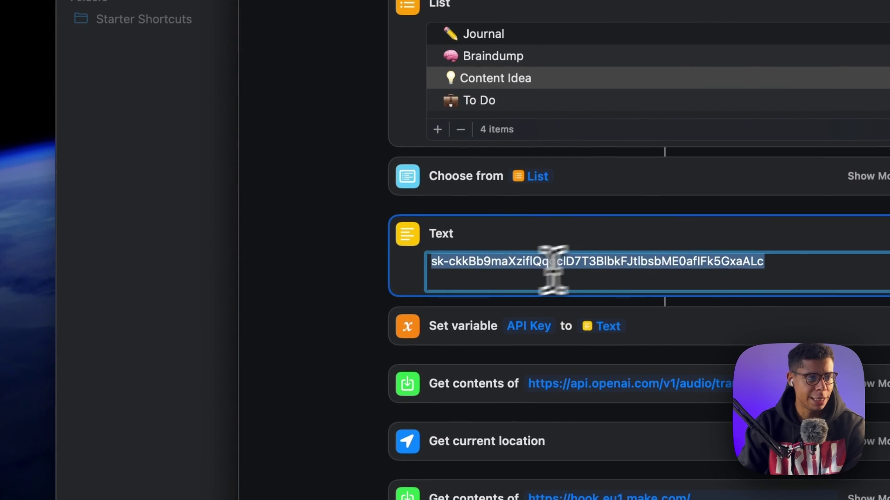
key(BackSpace)
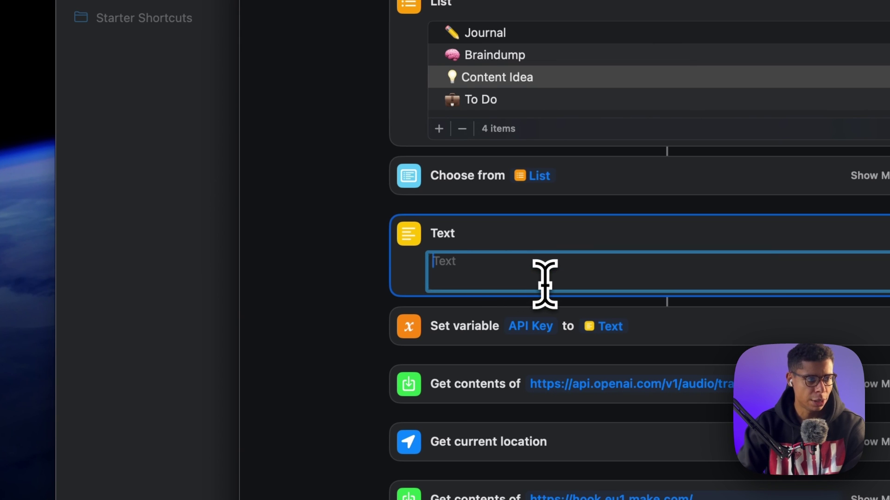
click(329, 214)
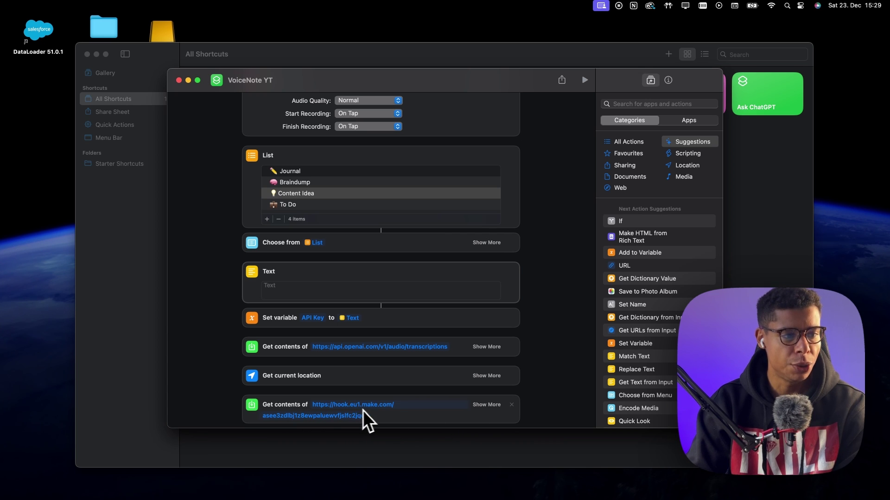
Delete the Make webhook address from the final Get contents request.
triple_click(390, 409)
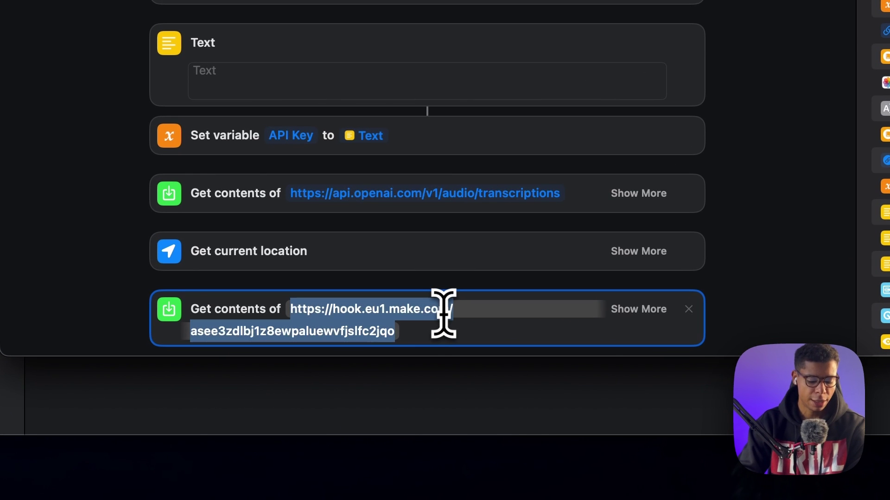
key(BackSpace)
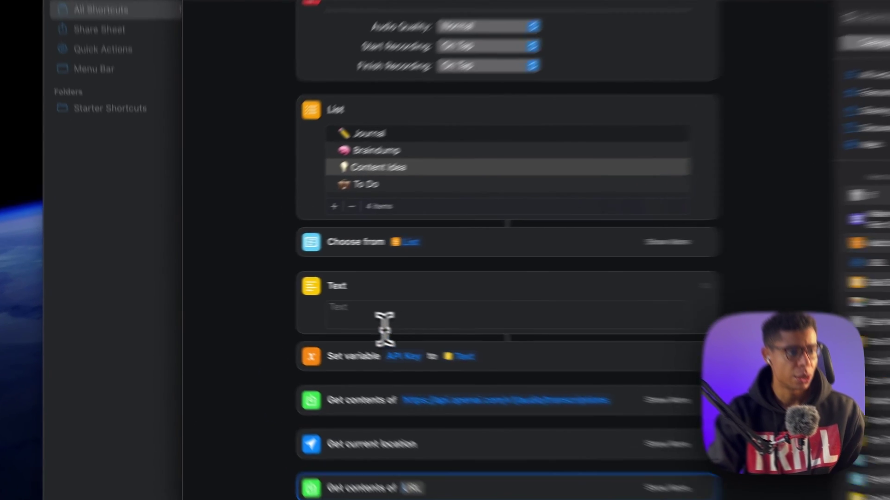
click(296, 302)
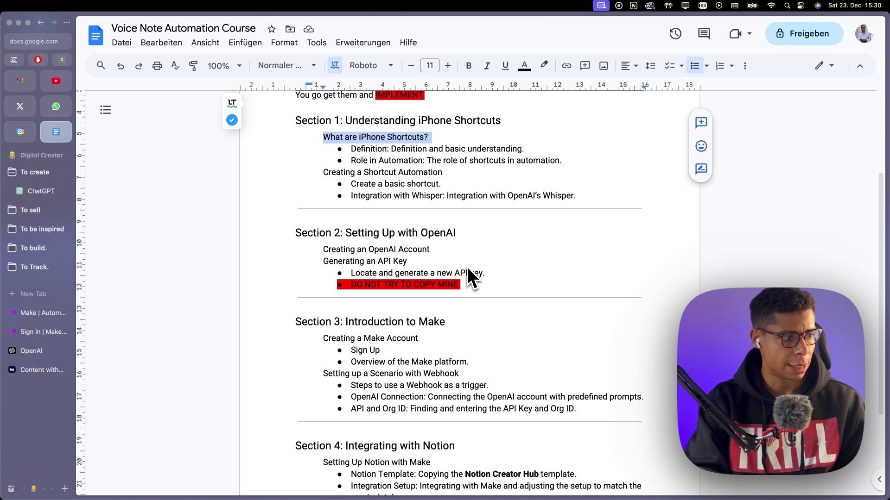
Switch to the OpenAI tab, log in, and go to the API keys page.
key(super+t)
text(open)
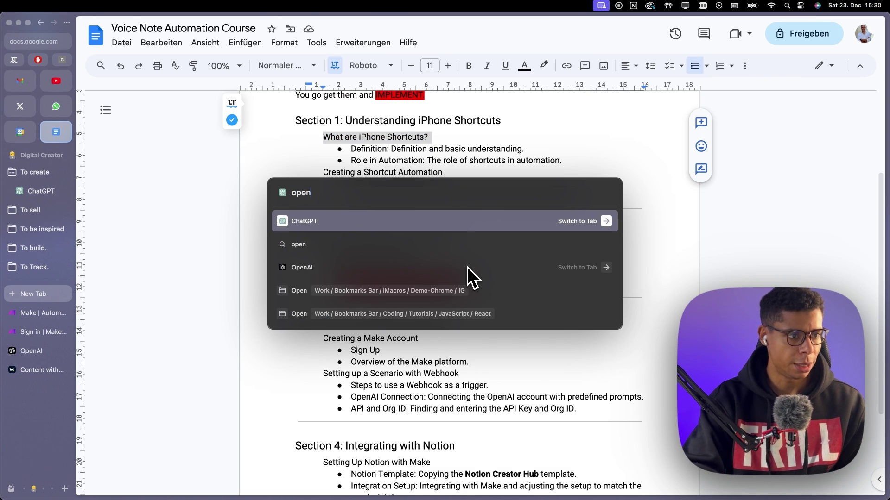
key(Return)
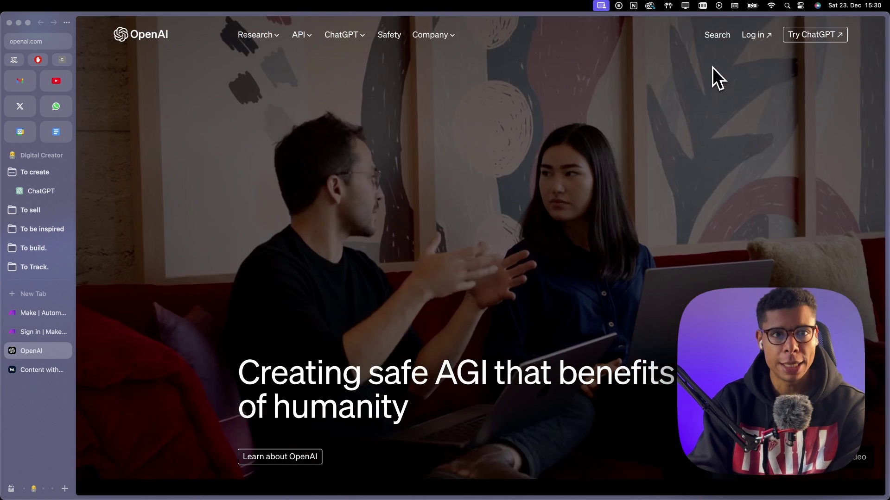
click(766, 42)
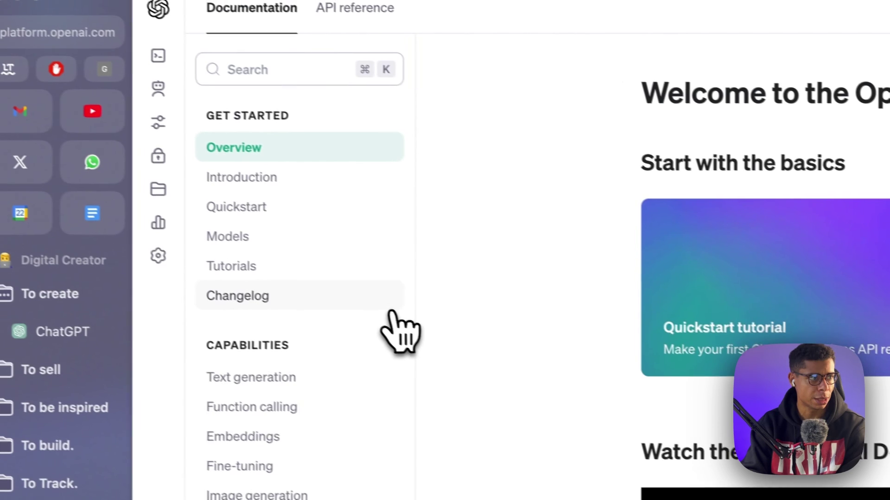
click(158, 157)
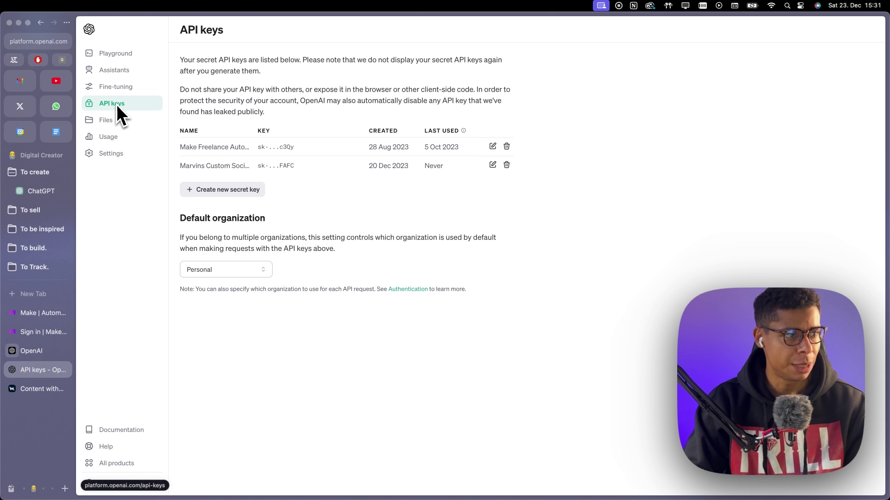
Create a secret key named 'This is my key' and copy it.
click(228, 190)
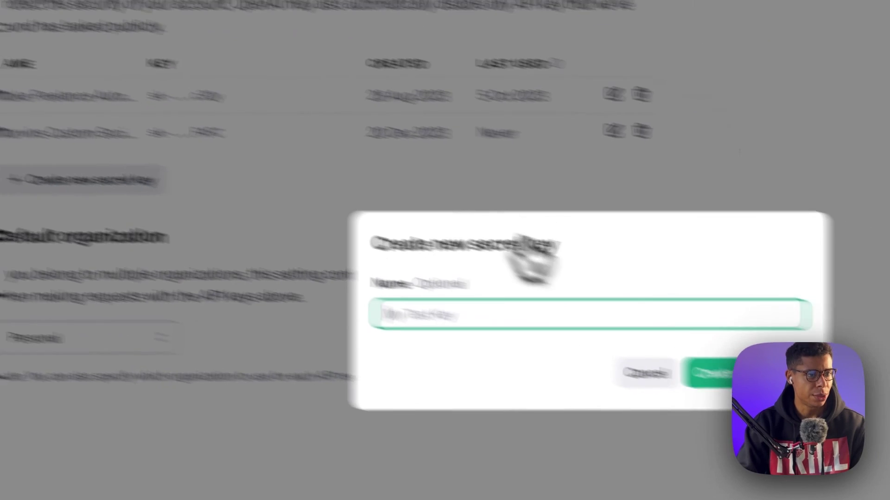
text(This is my key)
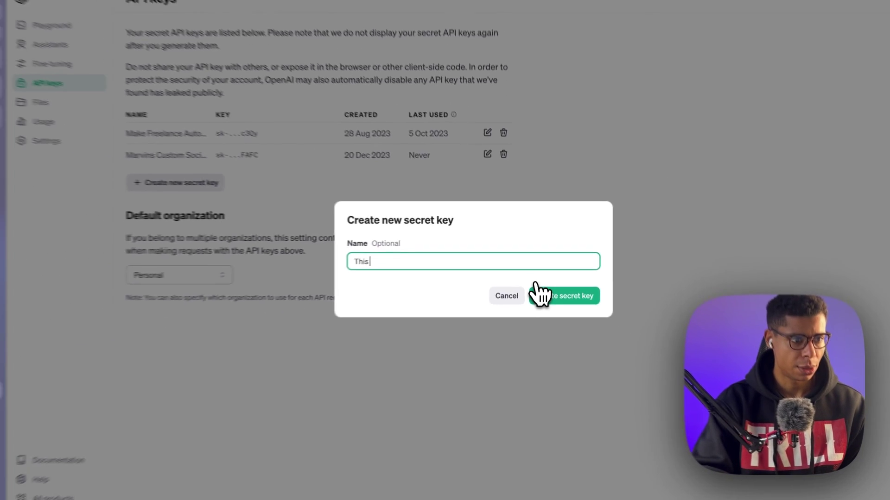
click(540, 293)
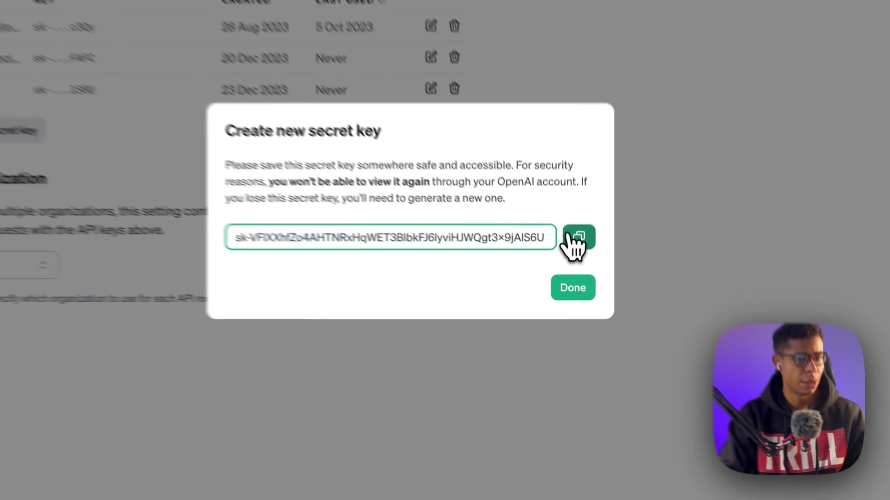
click(578, 237)
click(573, 288)
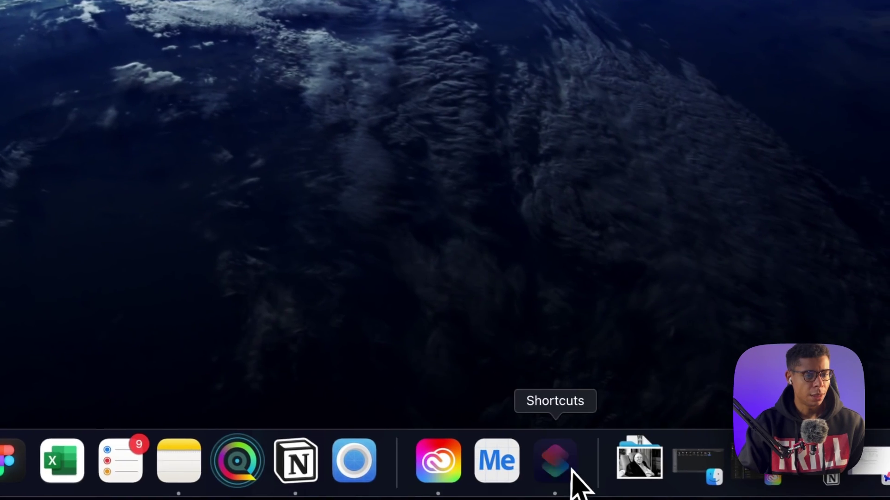
Reopen VoiceNote YT and paste the copied OpenAI key into its Text action.
click(556, 461)
double_click(198, 89)
click(318, 441)
key(super+v)
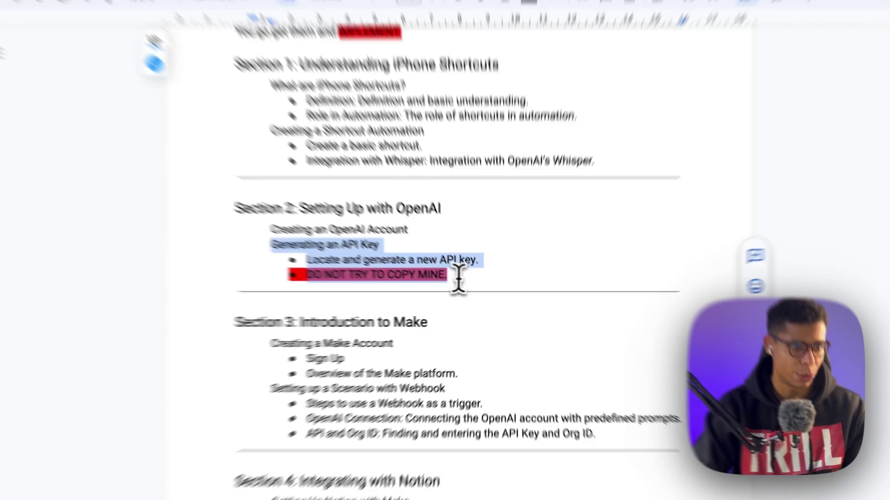
Deselect the text and scroll down through the outline's API key and Make sections.
click(474, 285)
scroll(445, 252, down, 5)
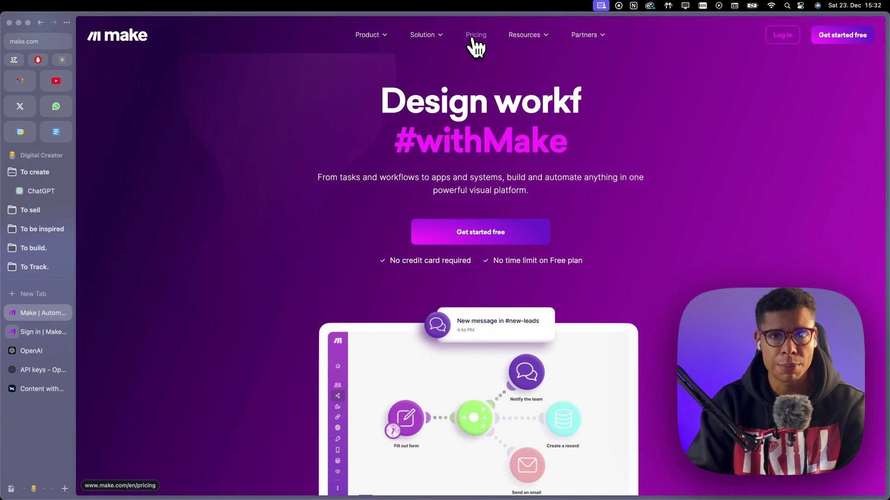
On Make's pricing page, highlight the Teams price and Free plan's $0/mo and 1,000 Ops/month.
click(473, 38)
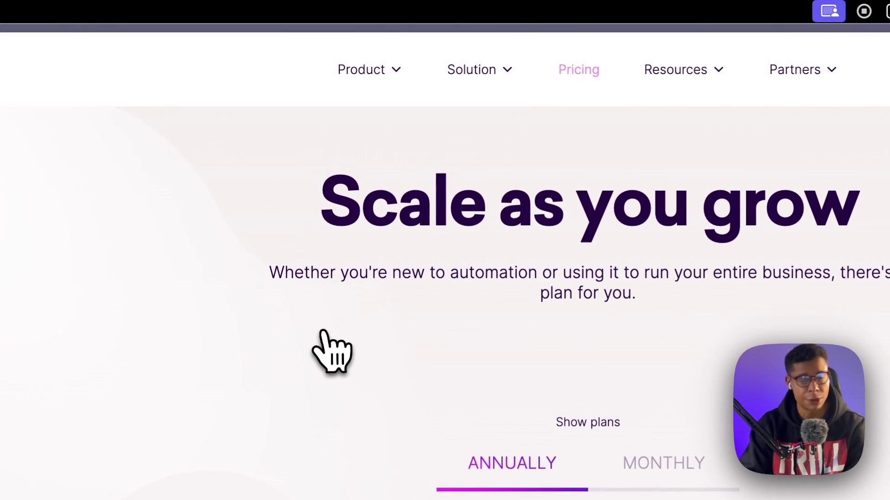
scroll(329, 353, down, 3)
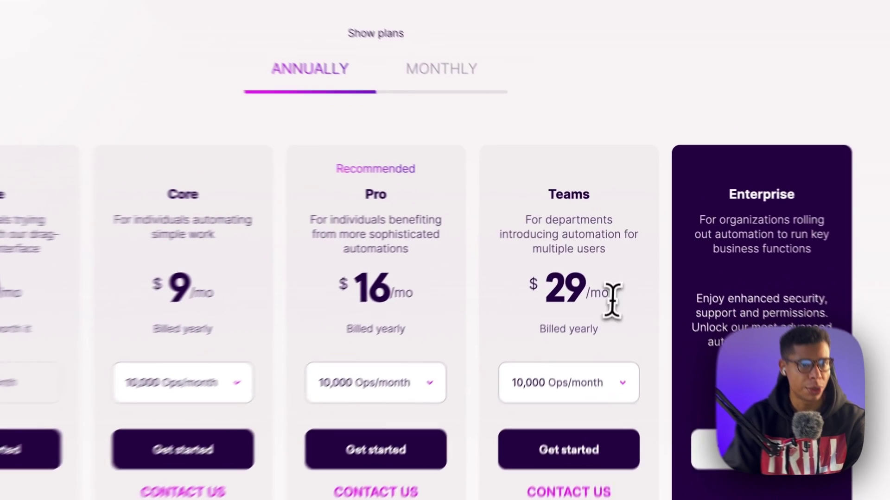
drag(616, 255, 546, 225)
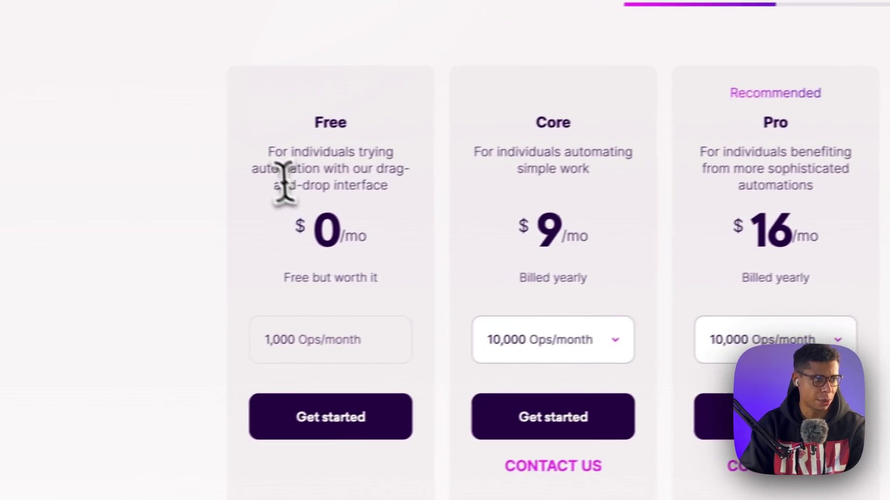
drag(299, 164, 413, 248)
drag(291, 335, 430, 348)
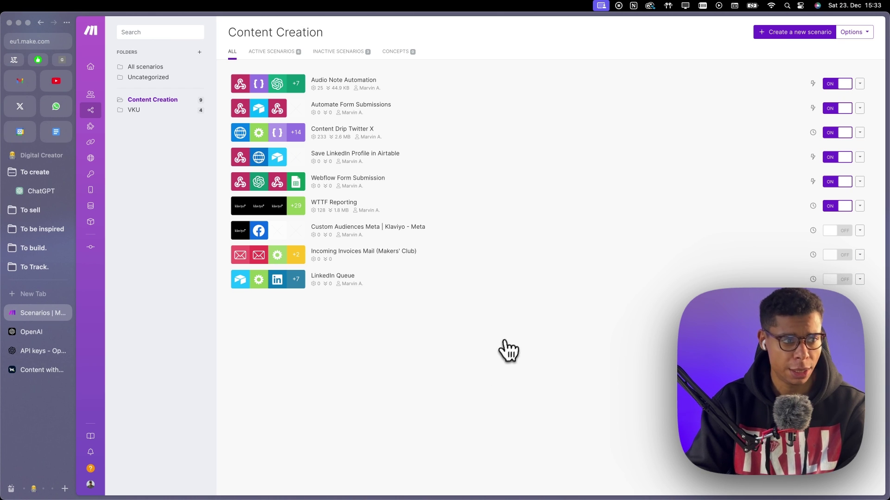
Create a Content Creation scenario from the imported blueprint file and animate its flow with Explain flow.
click(790, 37)
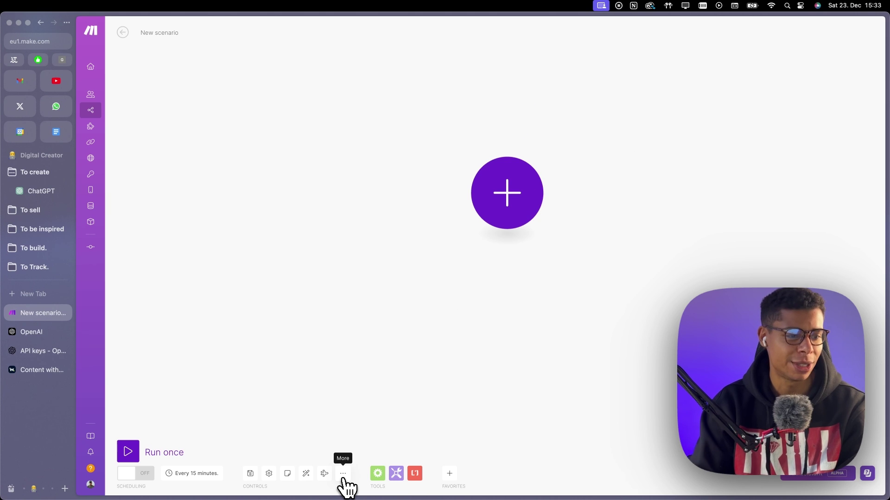
click(343, 477)
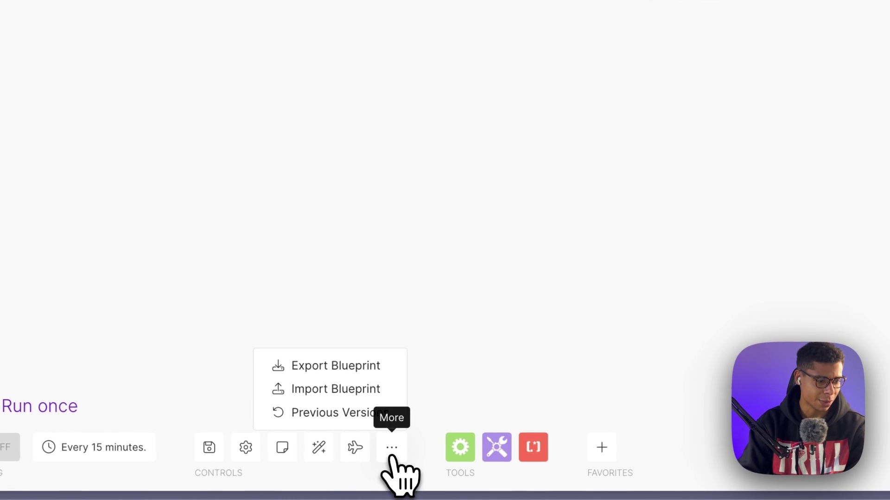
click(320, 393)
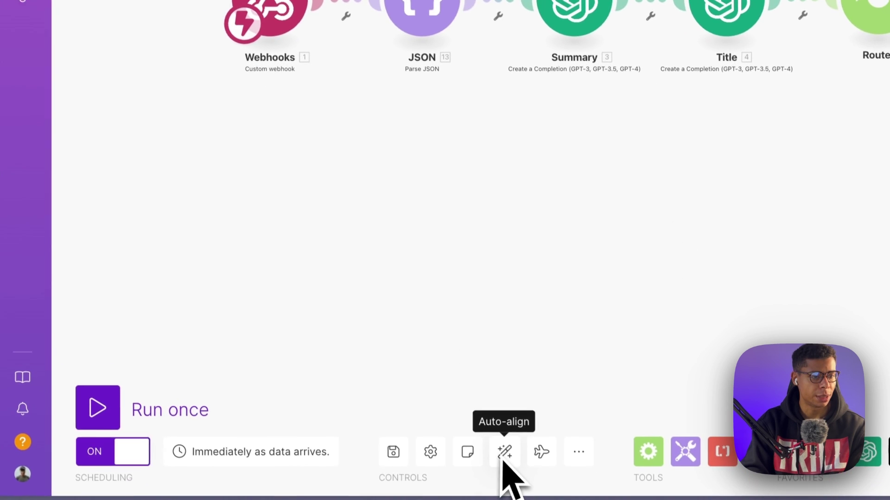
click(537, 447)
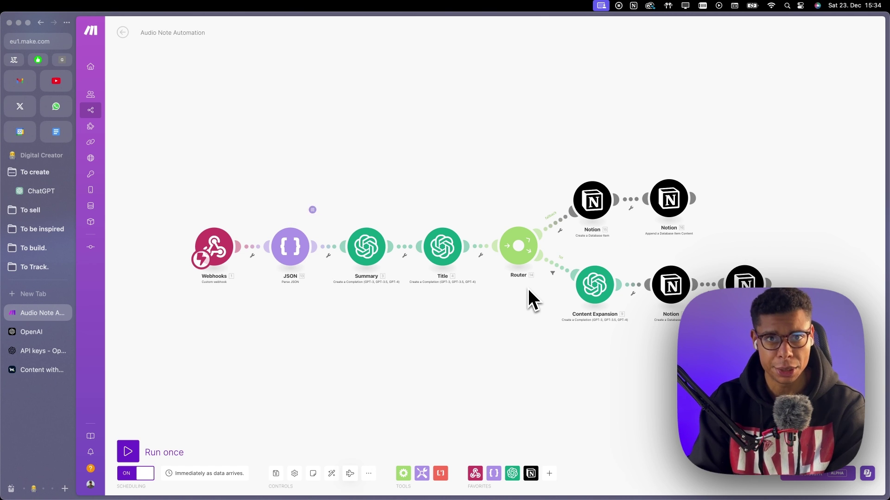
scroll(549, 319, up, 2)
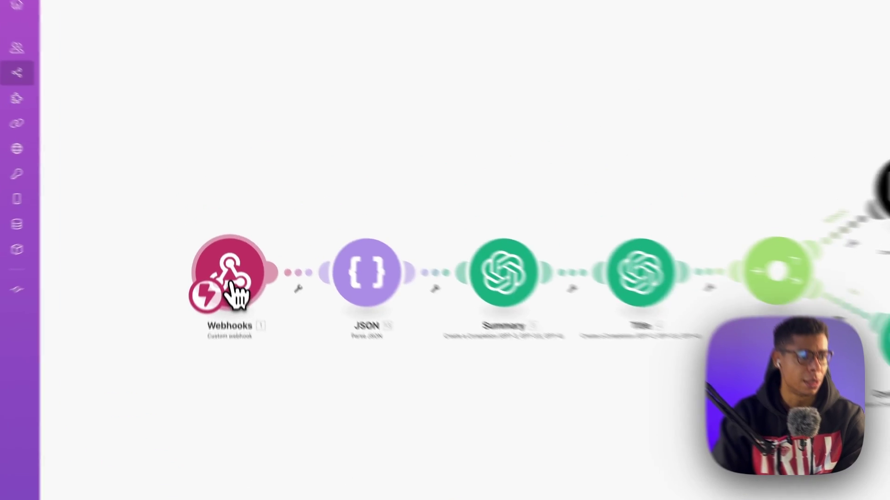
Set the Webhooks module to redetermine its data structure and select its full webhook address.
click(227, 245)
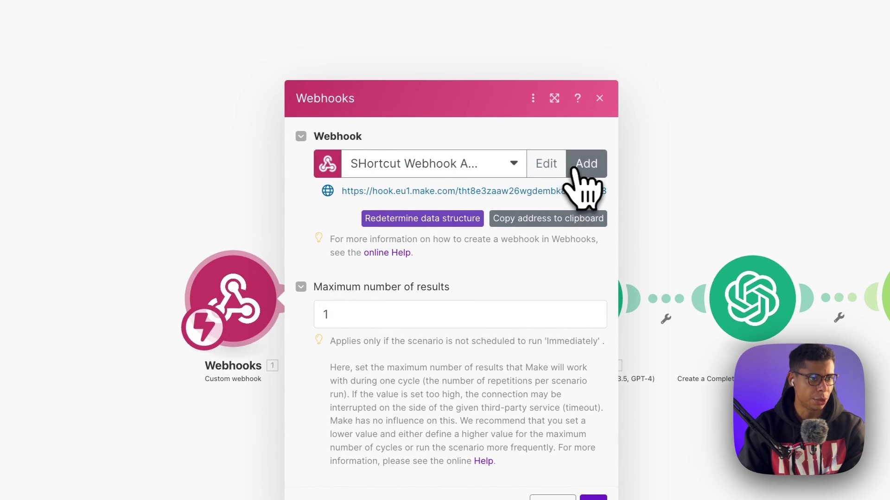
click(585, 166)
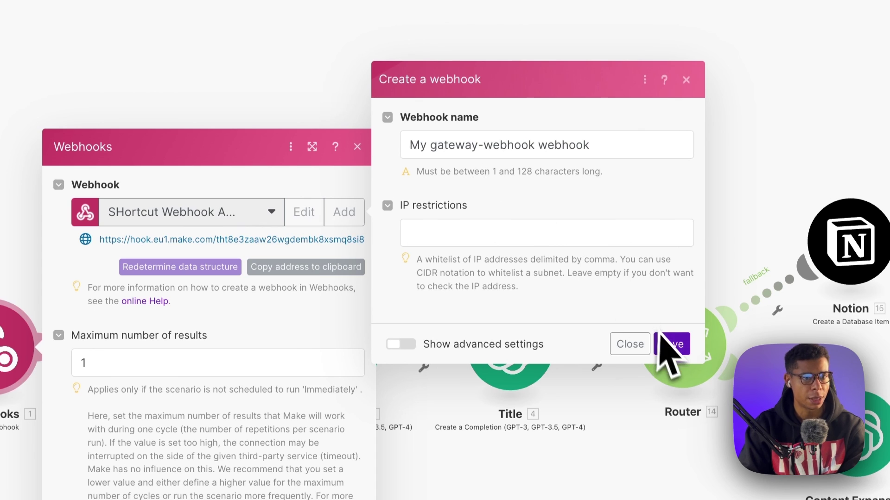
click(630, 348)
click(333, 238)
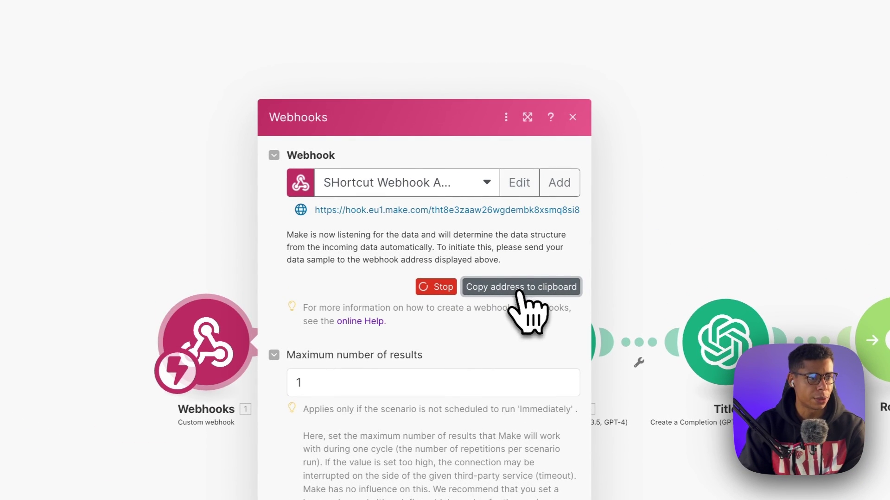
drag(337, 210, 487, 211)
drag(426, 227, 548, 226)
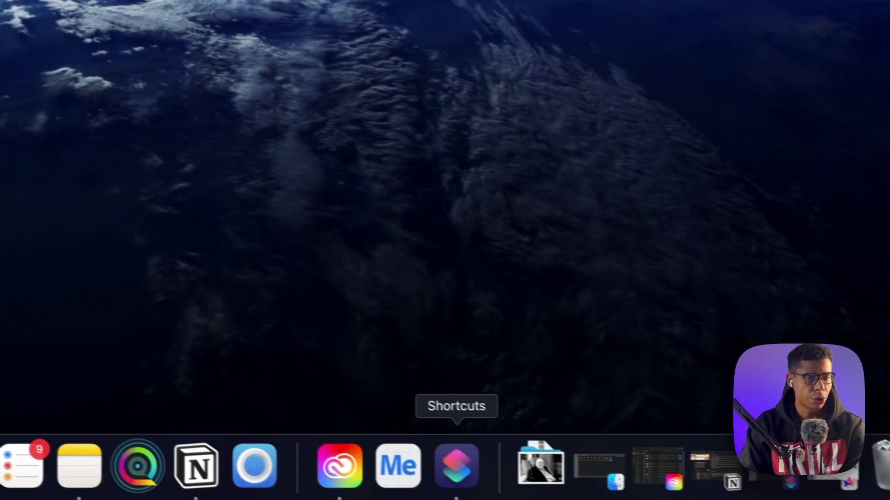
Paste the Make webhook address into the VoiceNote YT shortcut's last Get contents of URL action.
click(459, 467)
click(271, 356)
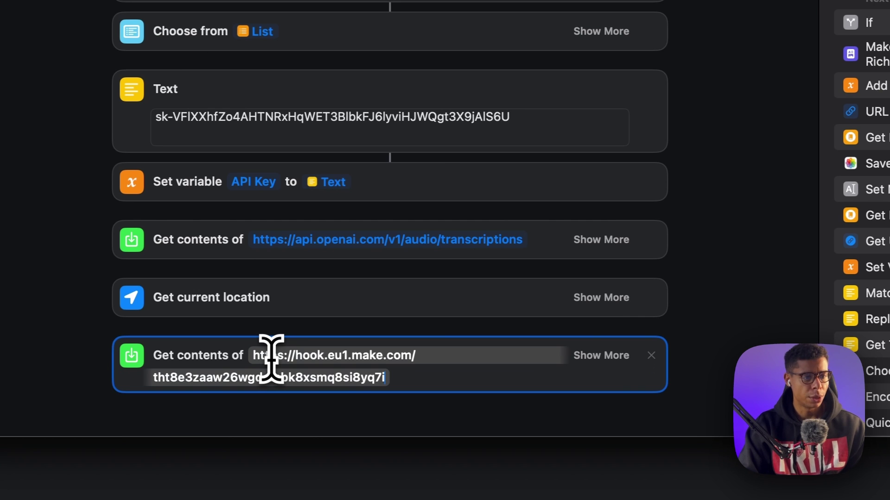
click(718, 343)
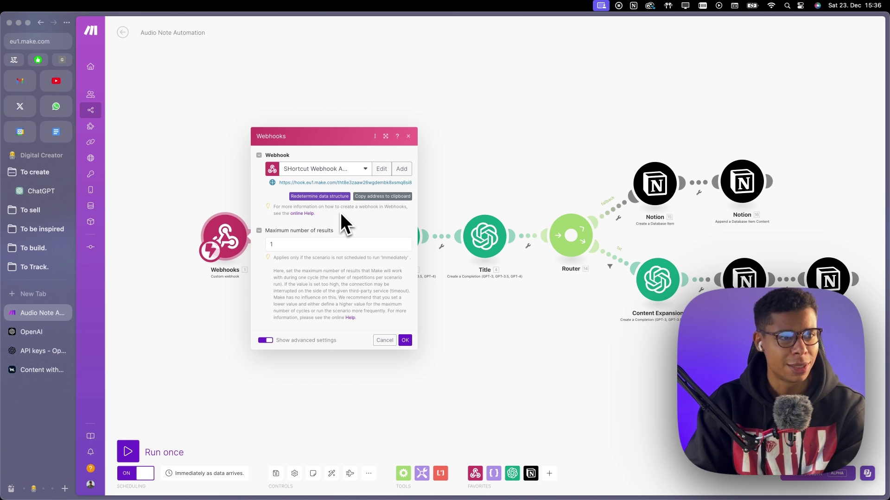
Close the Webhooks settings and start adding an OpenAI connection for the Summary module.
click(405, 340)
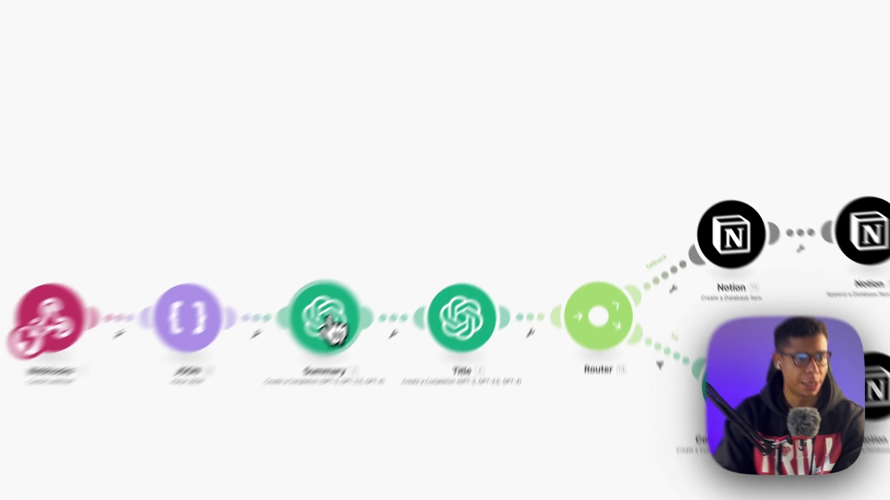
click(439, 231)
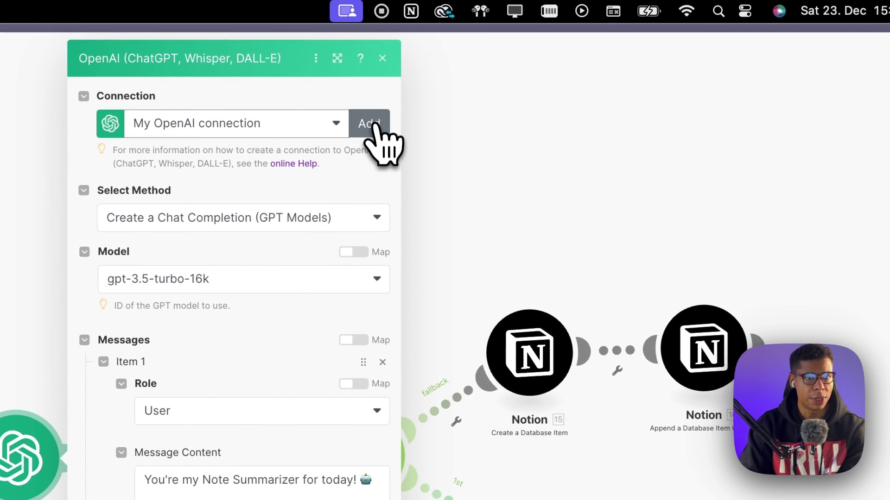
click(370, 125)
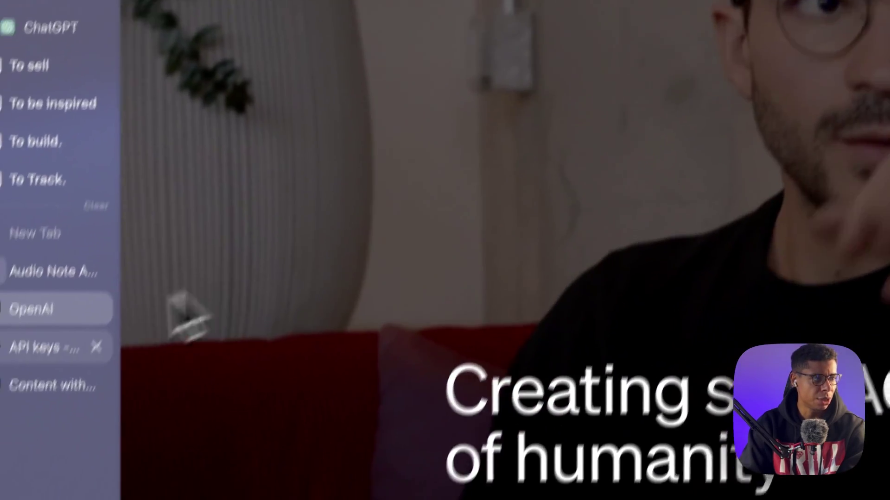
click(42, 347)
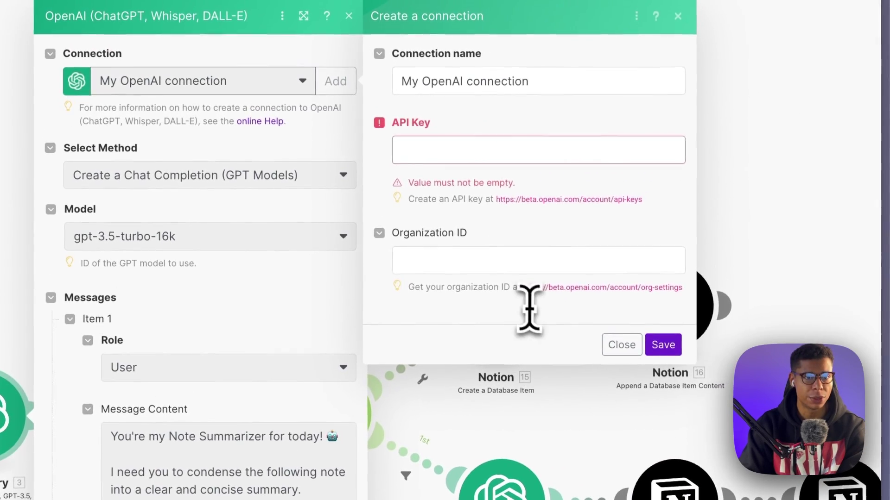
drag(643, 129, 681, 130)
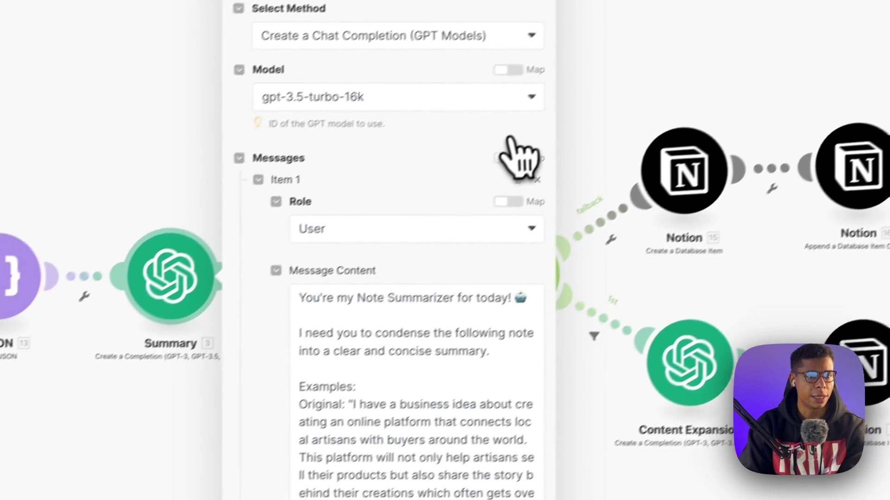
Review and confirm the Summary prompt, then list the Title module's available OpenAI connections.
click(356, 366)
key(ctrl+a)
key(ctrl+End)
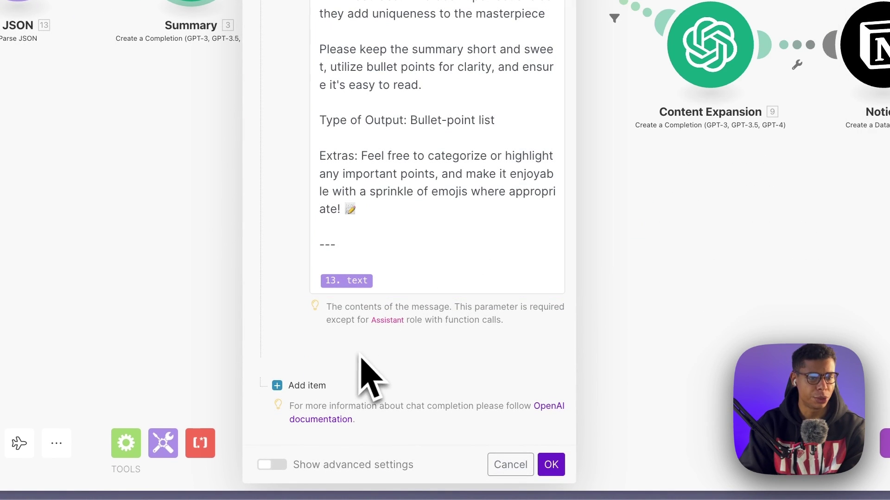
click(561, 466)
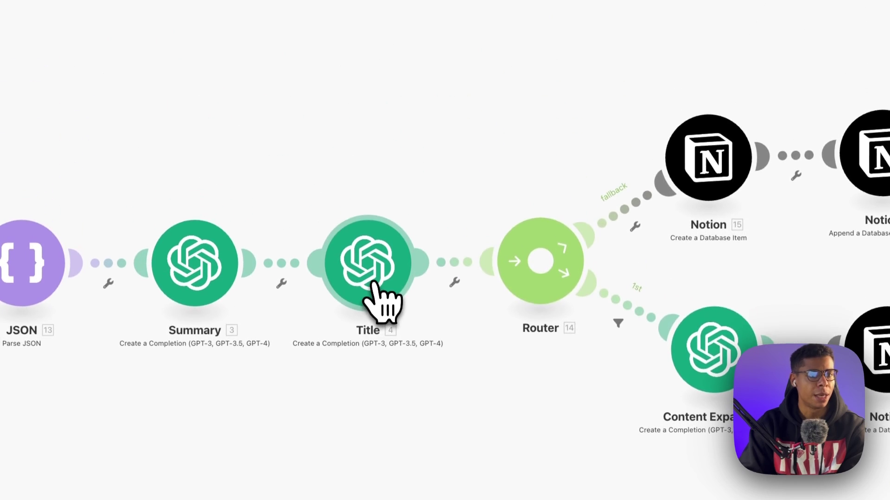
click(378, 292)
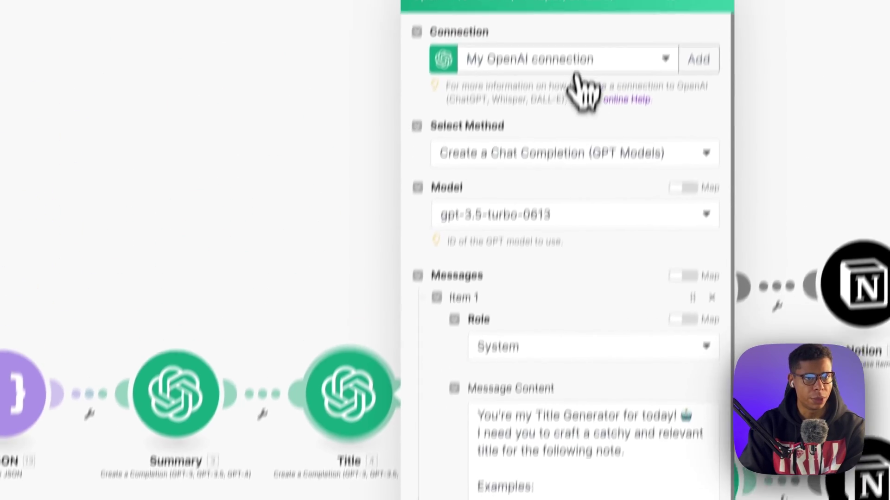
click(579, 74)
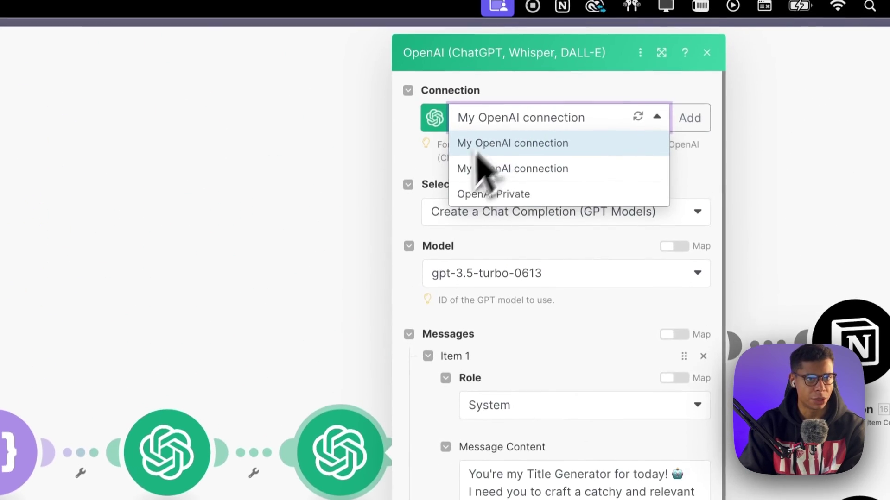
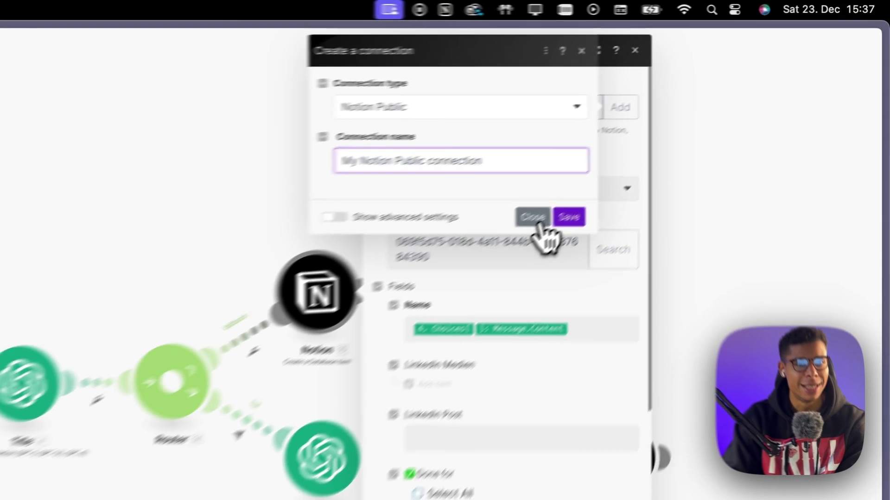
Keep the existing Make x Notion connection and bring the minimized Notion window back.
click(684, 125)
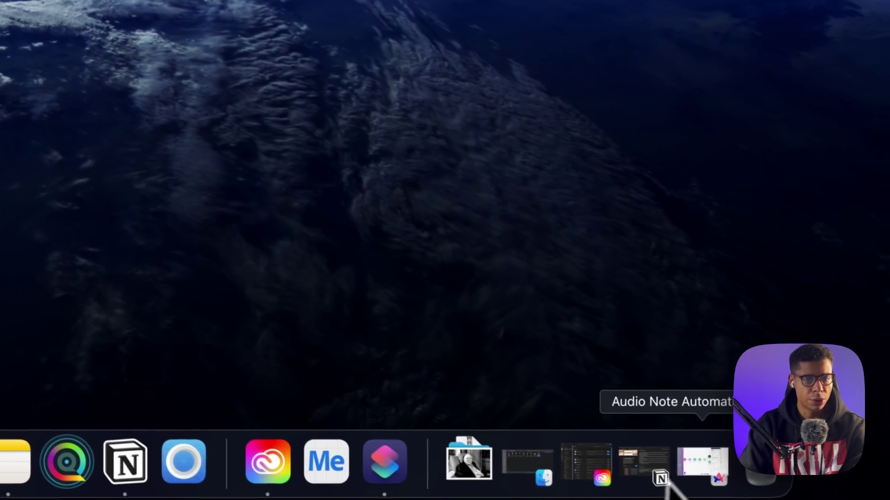
click(645, 469)
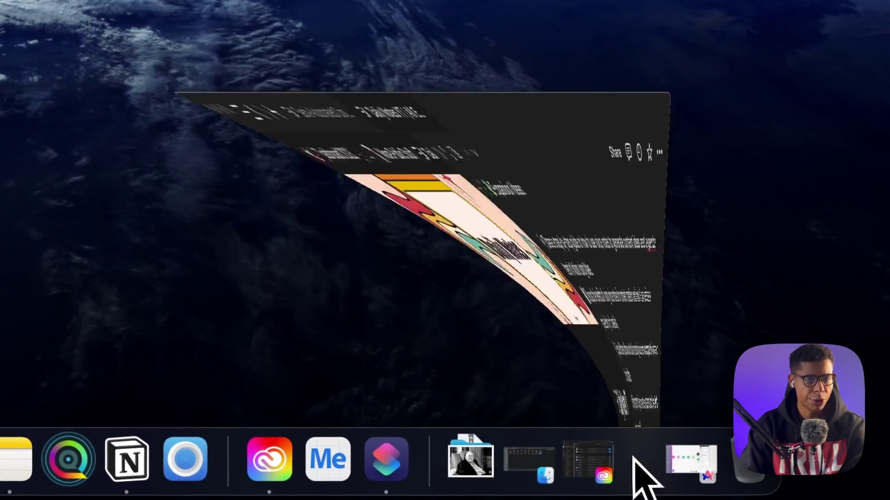
Check the Daily Notes YT page's connections for Make, then minimize Notion.
click(337, 61)
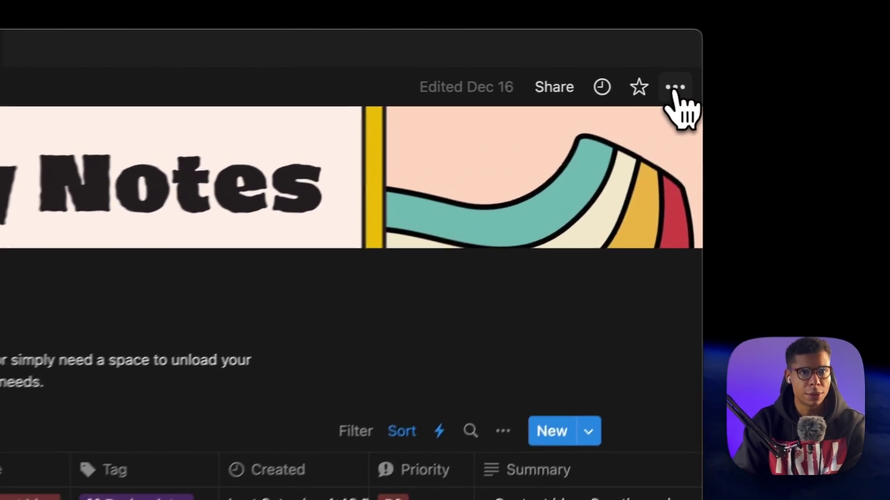
click(776, 62)
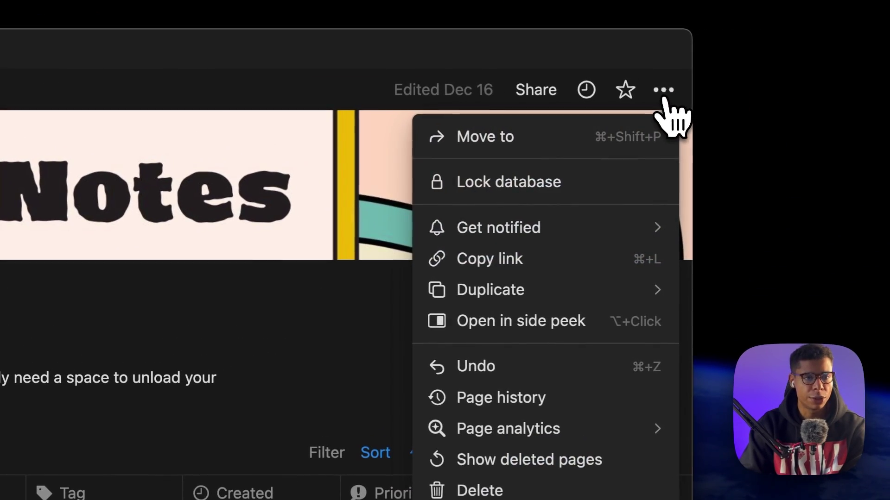
scroll(602, 432, down, 5)
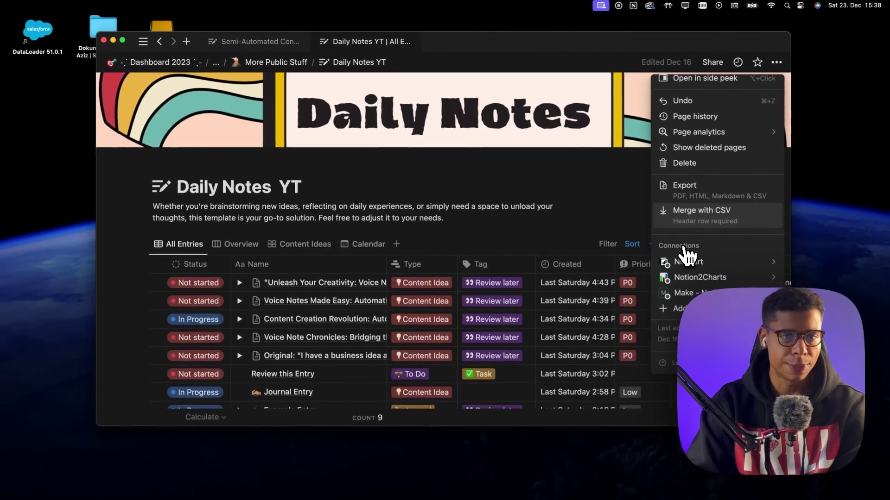
click(667, 329)
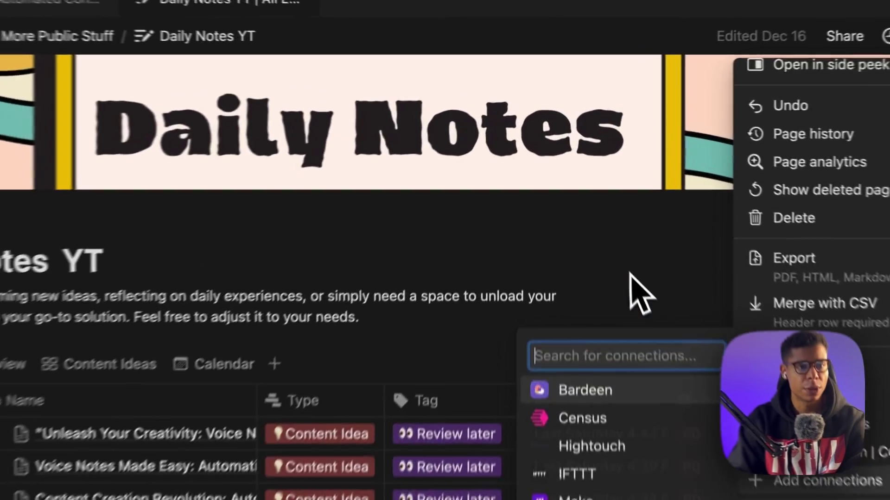
click(570, 199)
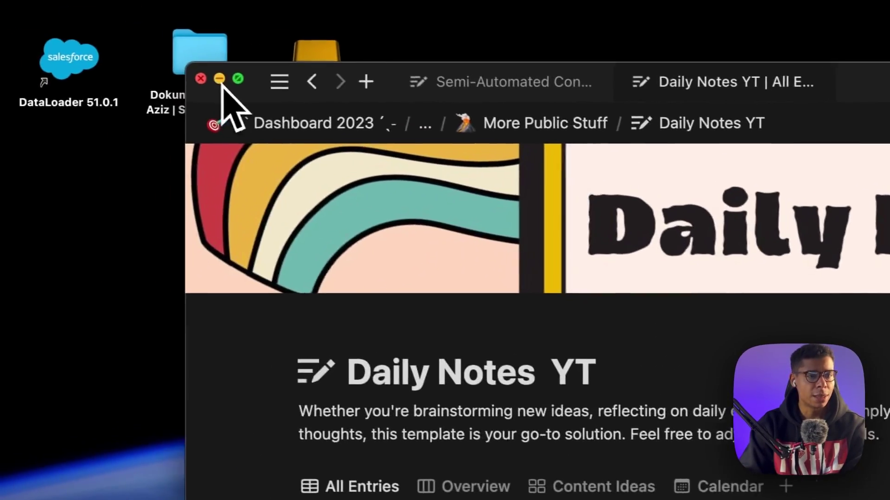
click(216, 81)
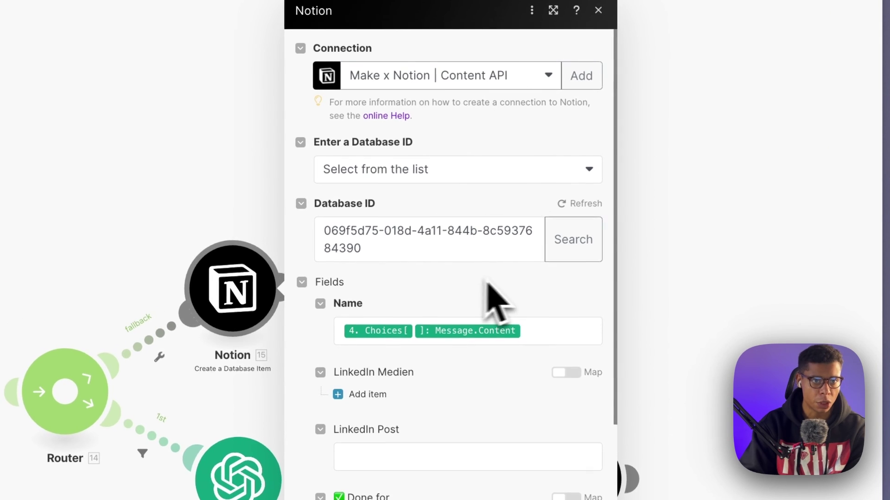
Set the Notion module's Database ID to the Daily Notes YT database and confirm.
click(595, 246)
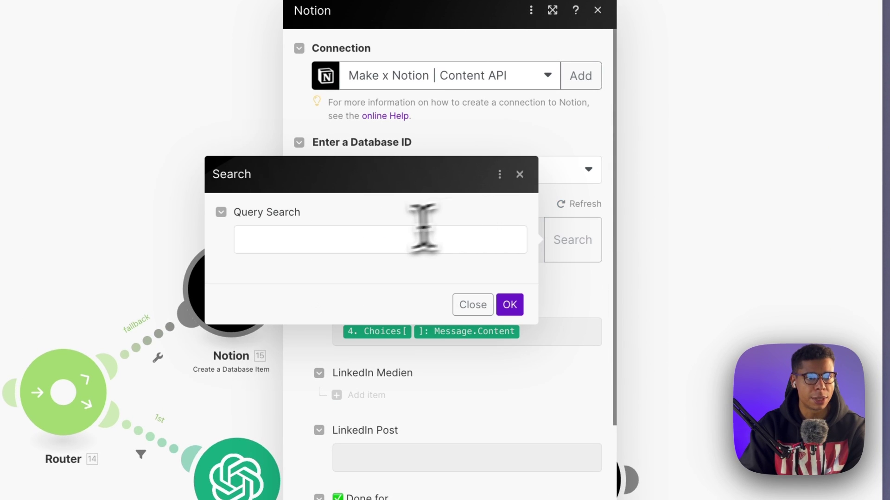
click(333, 238)
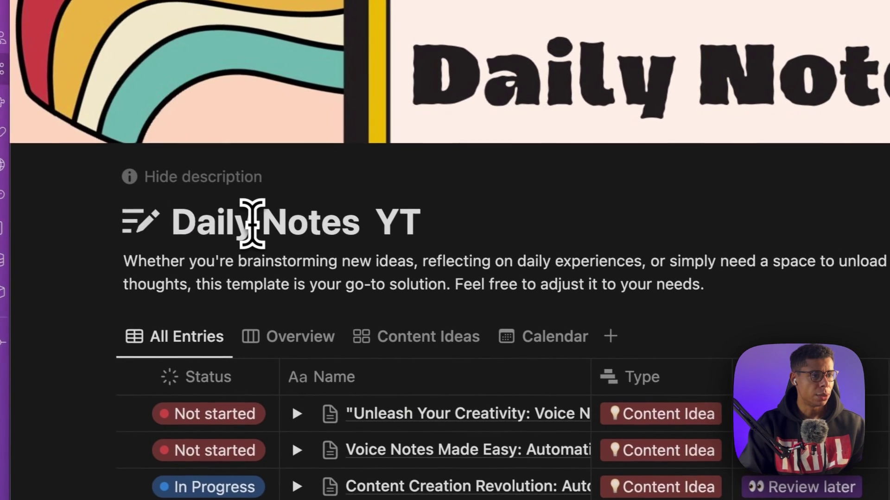
triple_click(249, 219)
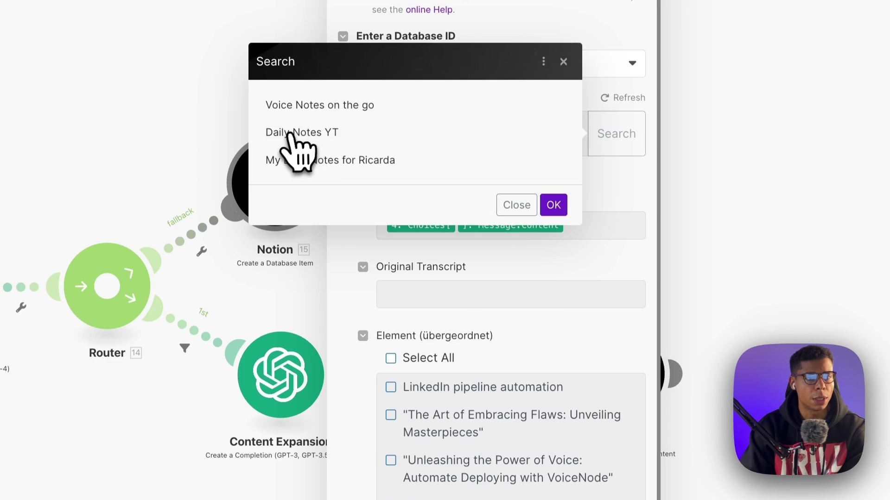
click(853, 142)
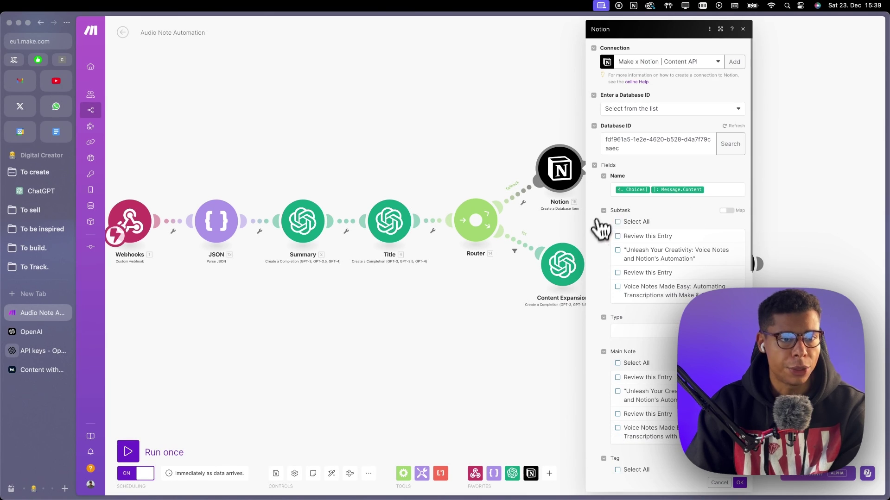
scroll(602, 234, down, 8)
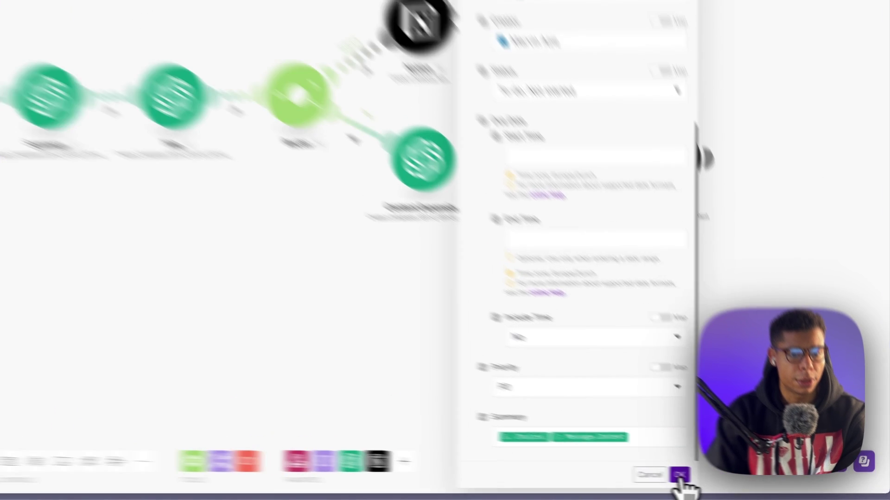
click(739, 483)
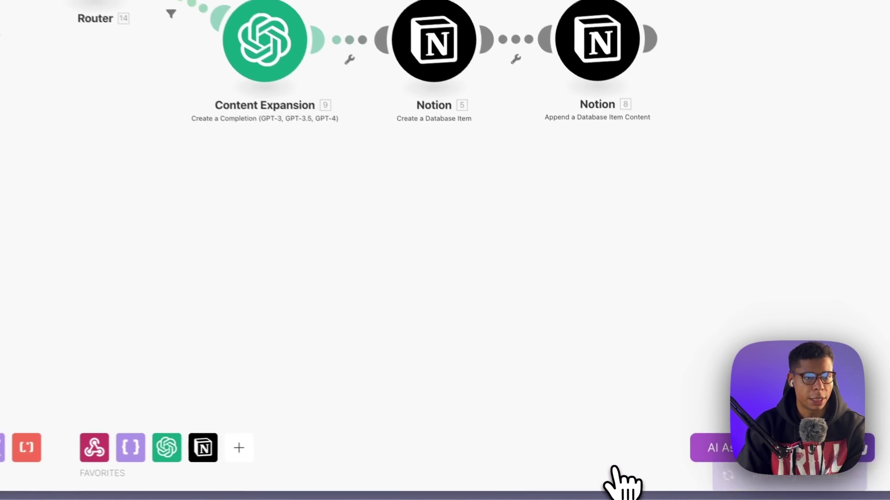
Review the settings of Notion modules 16, 5 and 8.
click(533, 139)
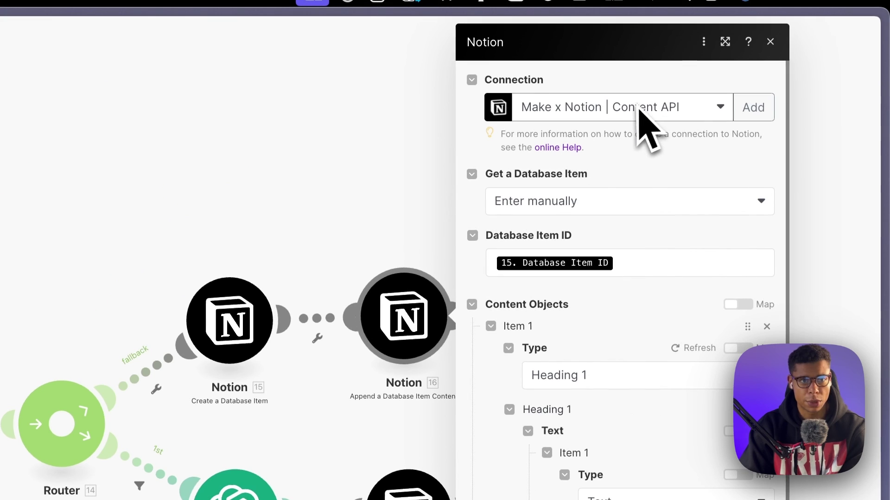
click(419, 357)
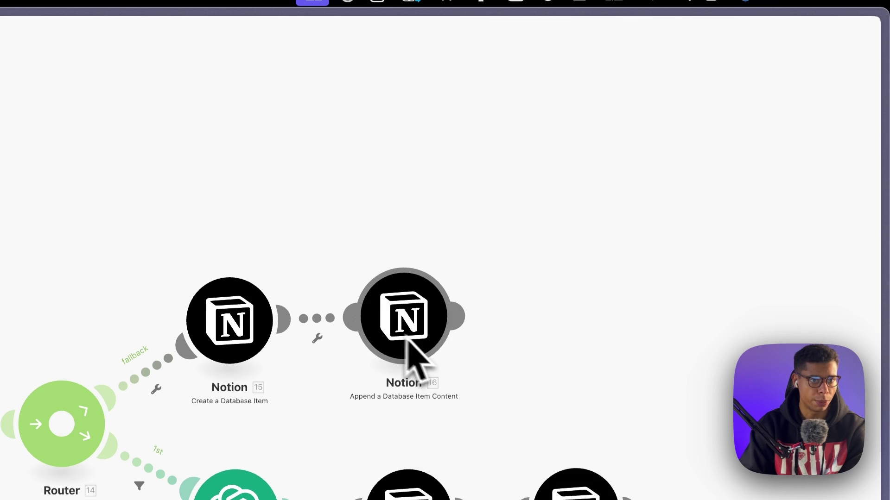
click(478, 267)
click(528, 347)
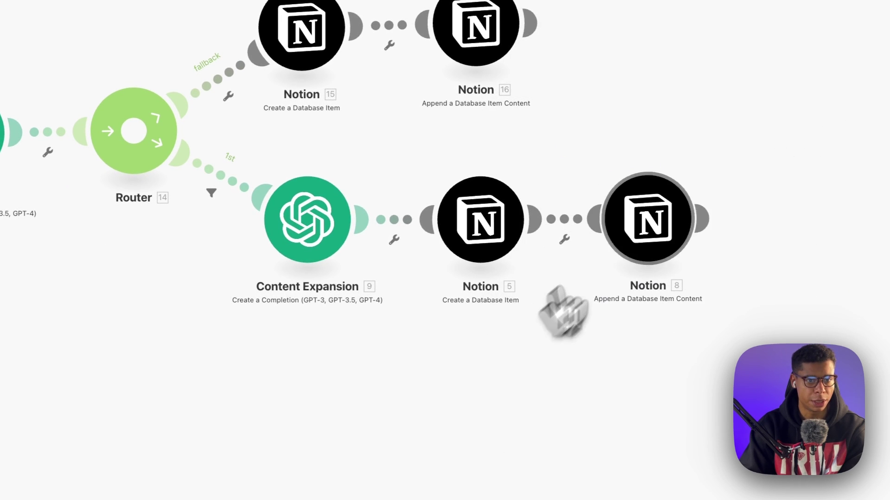
click(653, 269)
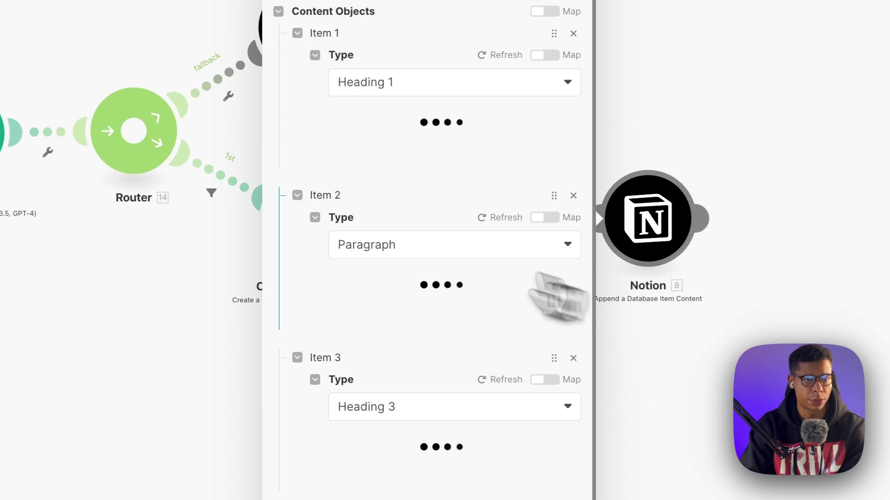
click(245, 350)
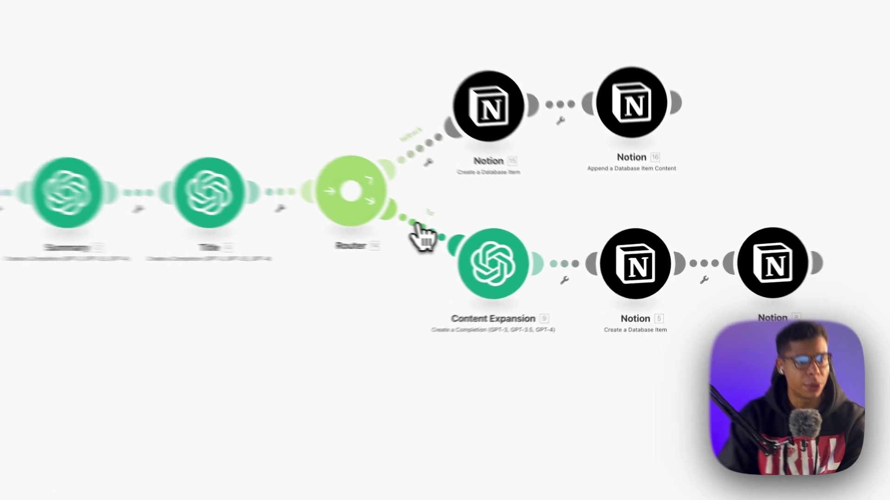
click(516, 250)
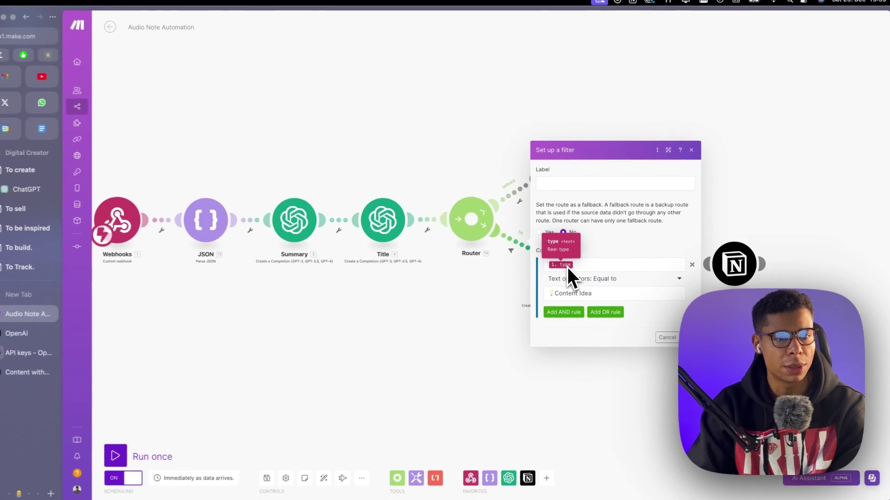
triple_click(580, 293)
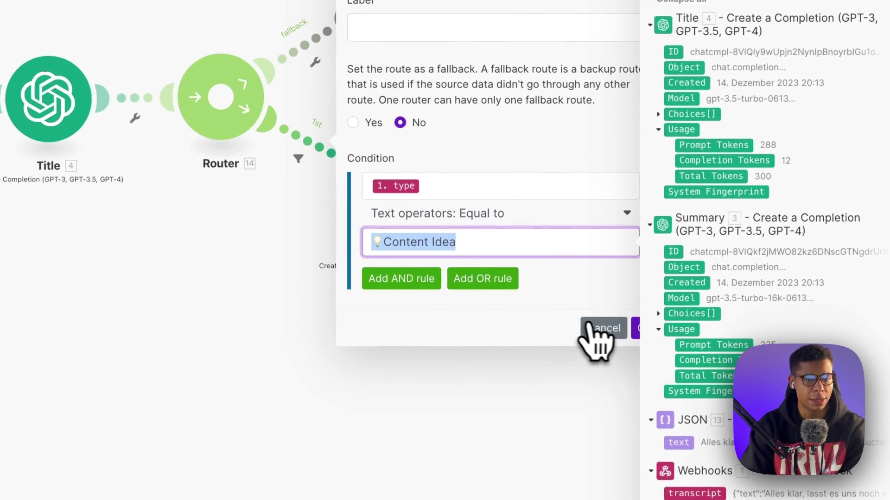
click(598, 328)
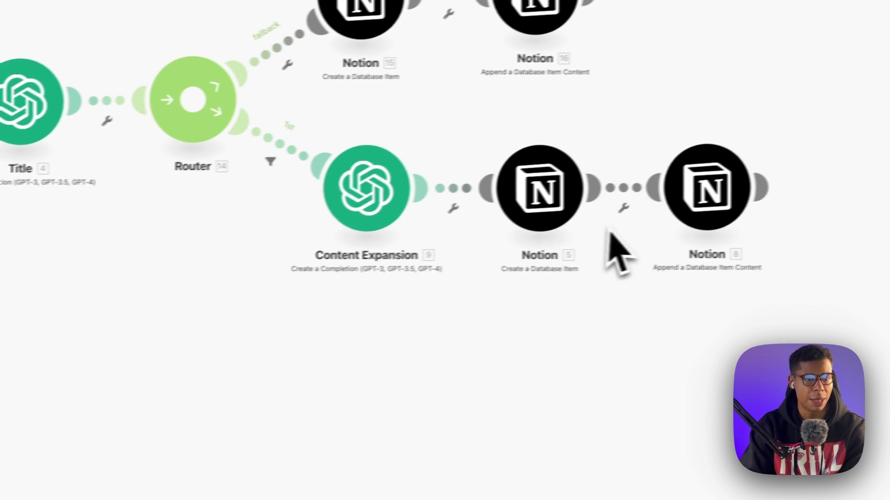
click(378, 204)
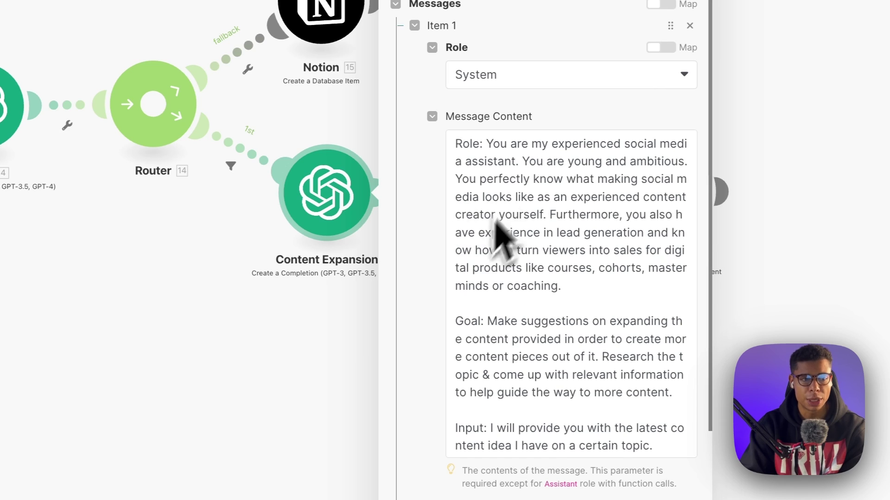
scroll(506, 222, down, 10)
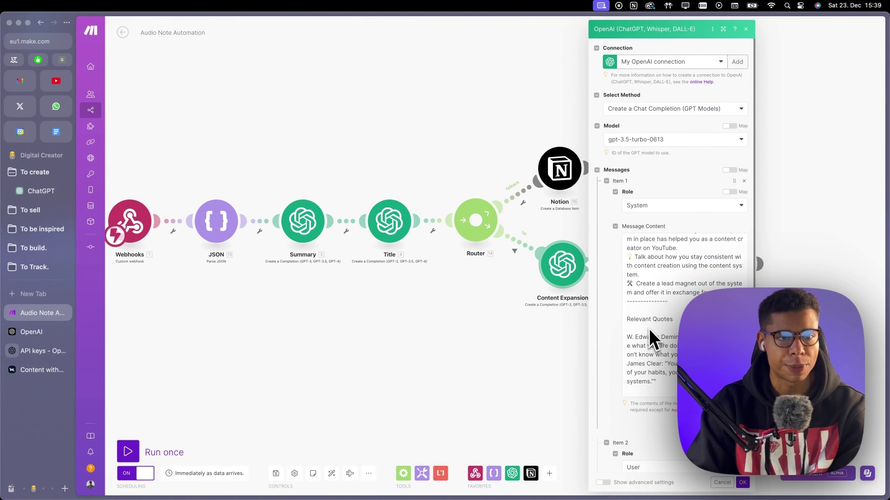
scroll(649, 329, up, 5)
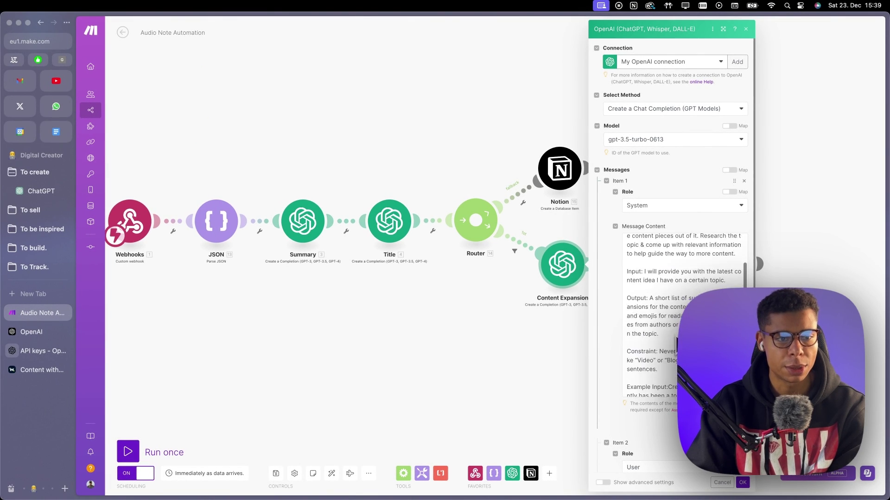
click(560, 343)
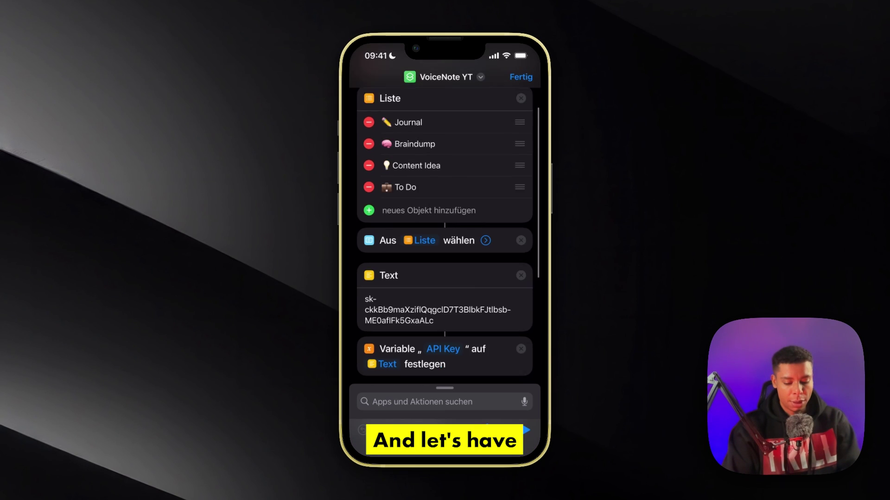
Scroll through the VoiceNote YT shortcut's actions in the Shortcuts editor.
scroll(445, 232, down, 3)
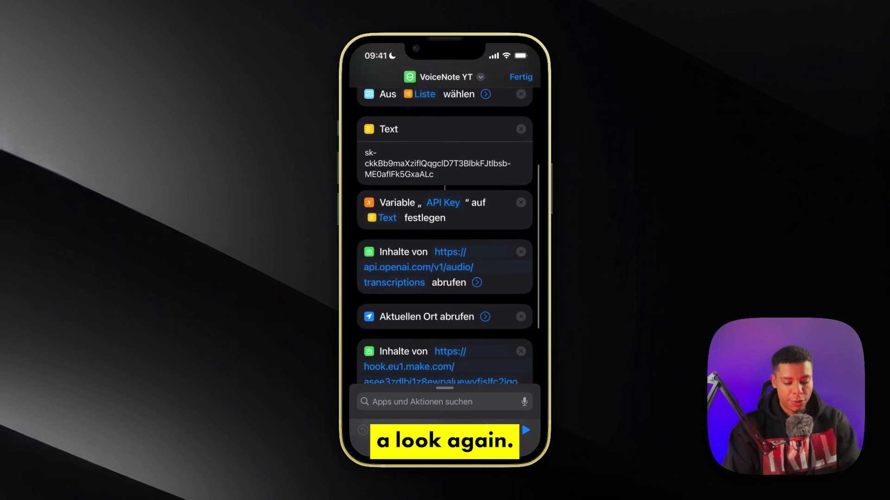
scroll(443, 232, up, 10)
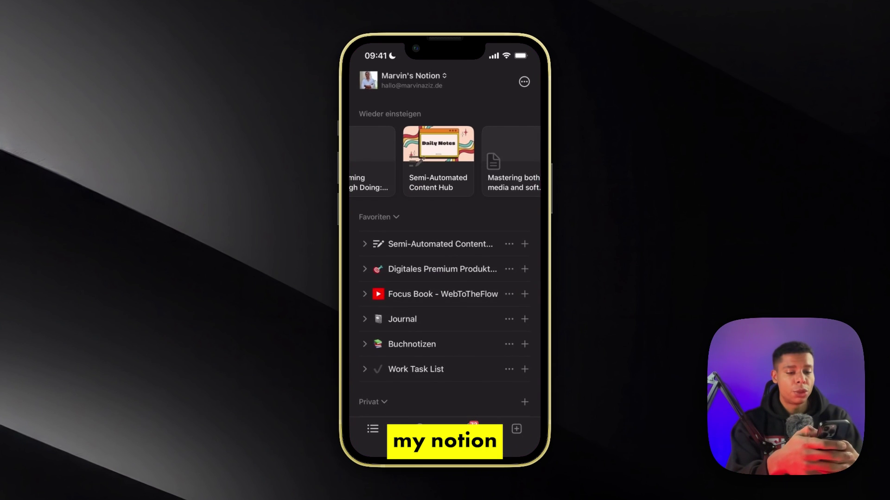
Search 'Dai' and open the newest entry in the Daily Notes YT database.
click(417, 82)
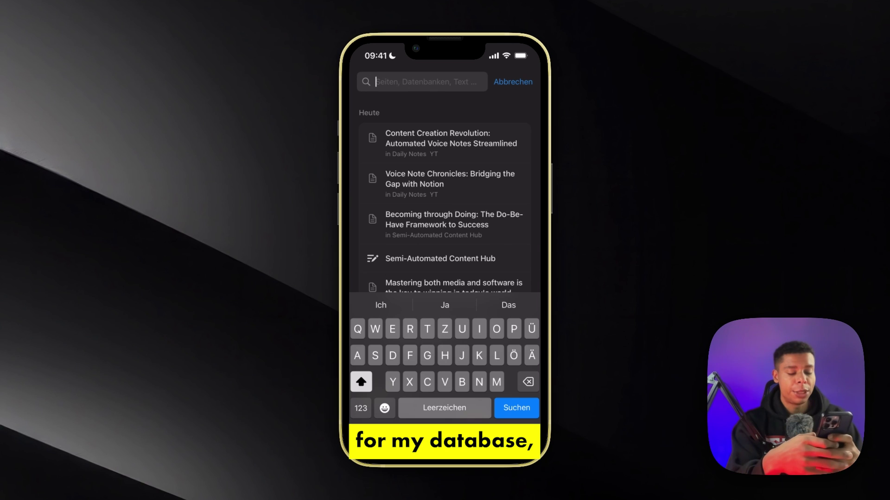
text(Dail)
click(408, 129)
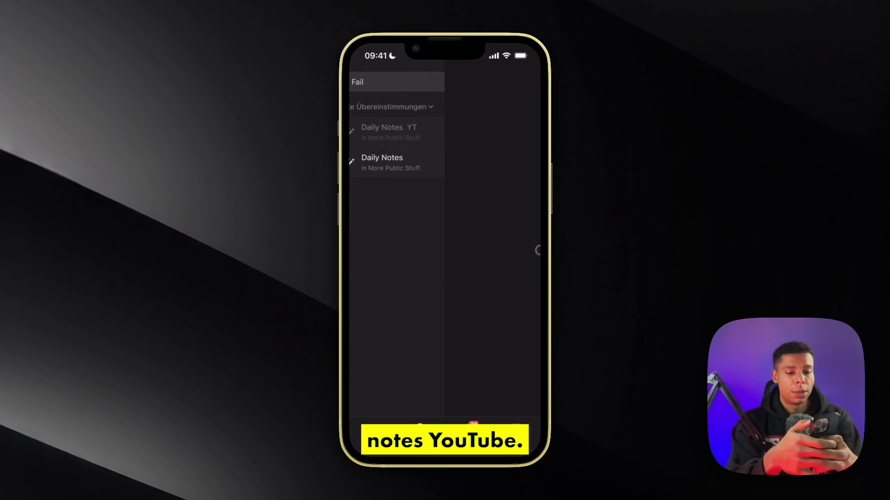
click(463, 328)
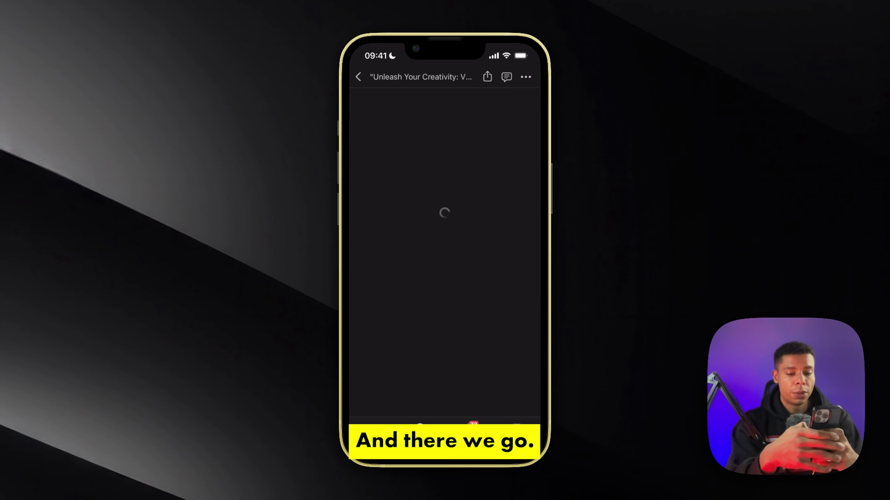
Scroll through the entry's generated summary.
scroll(445, 254, down, 2)
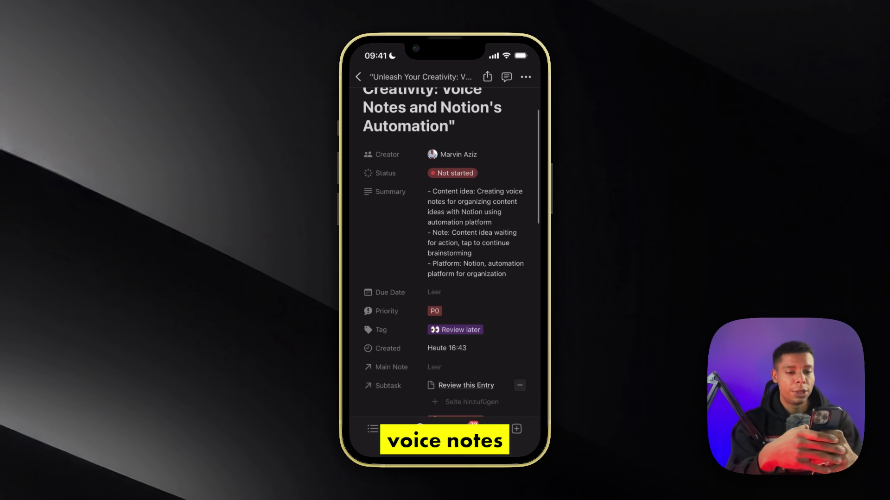
scroll(445, 254, down, 3)
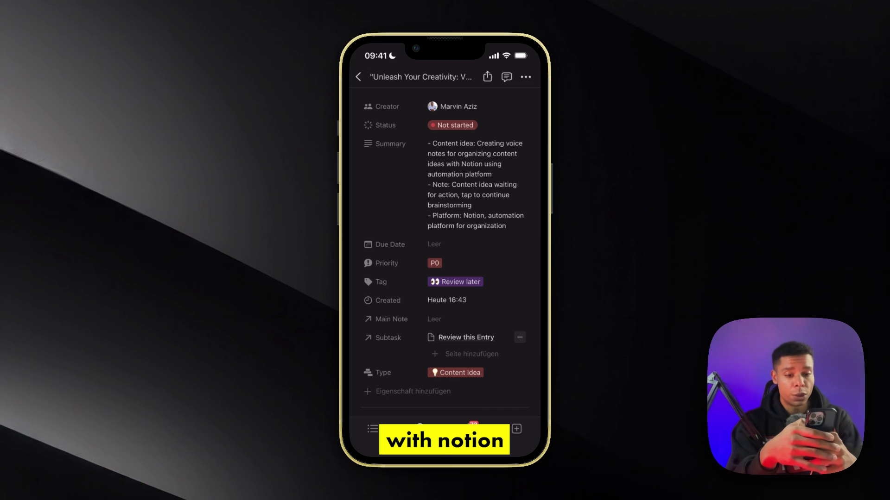
scroll(444, 246, down, 1)
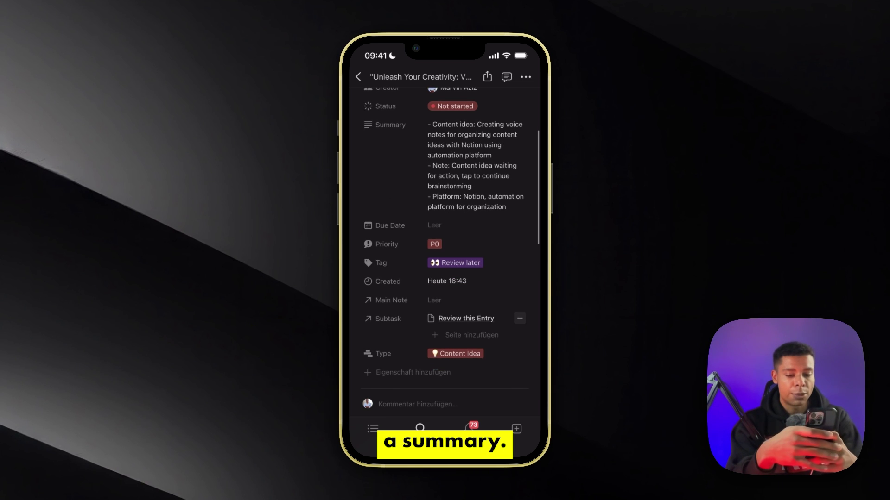
scroll(445, 246, down, 4)
scroll(445, 246, down, 6)
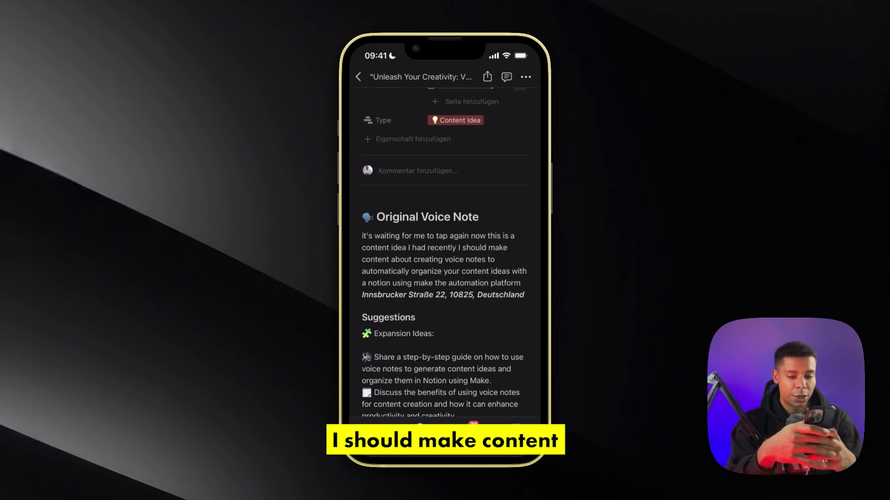
scroll(445, 255, down, 3)
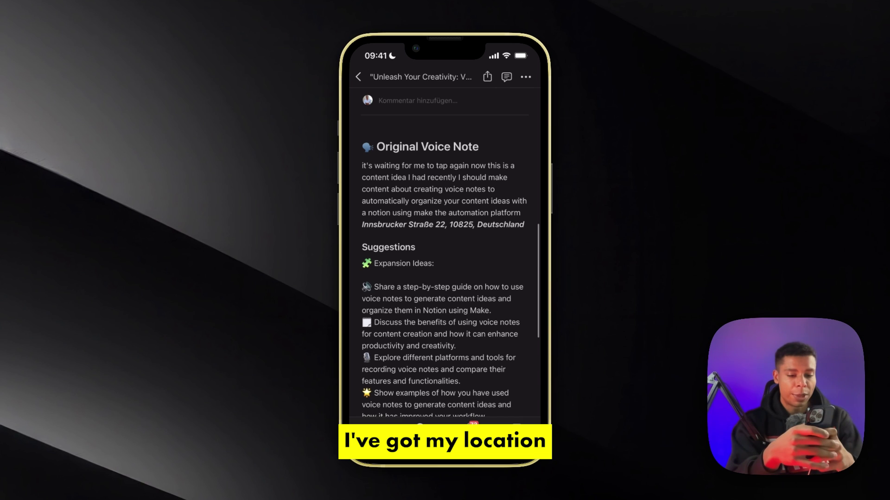
Read through the original voice note, Suggestions and quotes sections of the page.
click(524, 225)
click(389, 247)
scroll(445, 185, down, 3)
scroll(444, 185, down, 2)
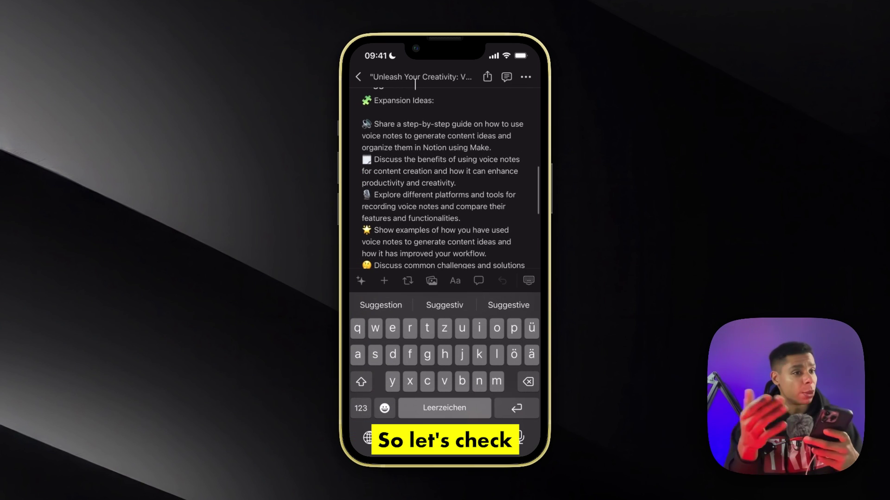
scroll(445, 185, down, 1)
scroll(443, 182, up, 1)
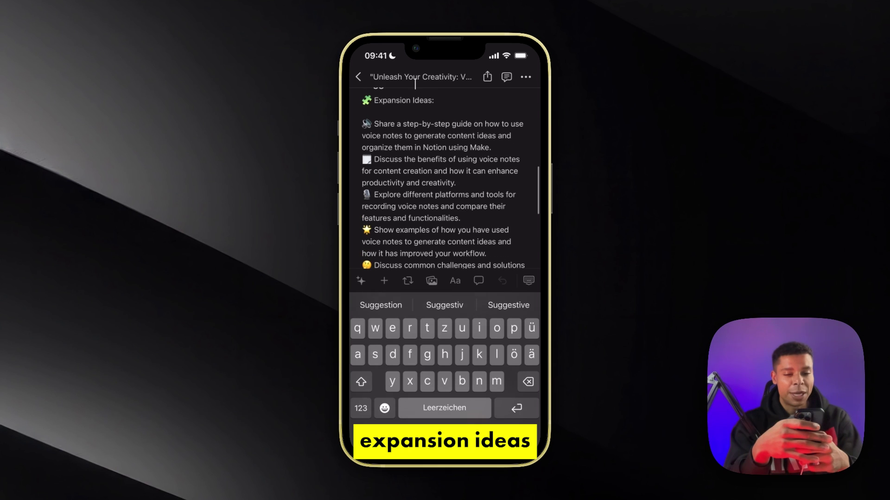
scroll(445, 180, down, 2)
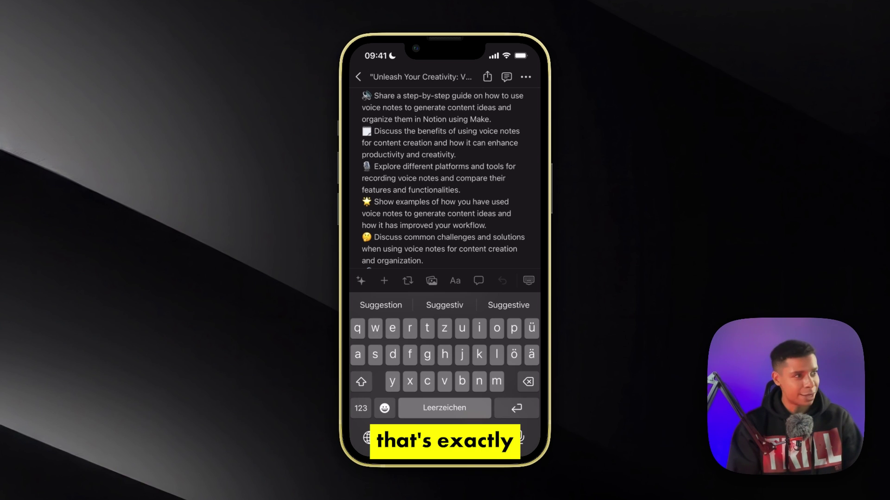
scroll(444, 179, down, 3)
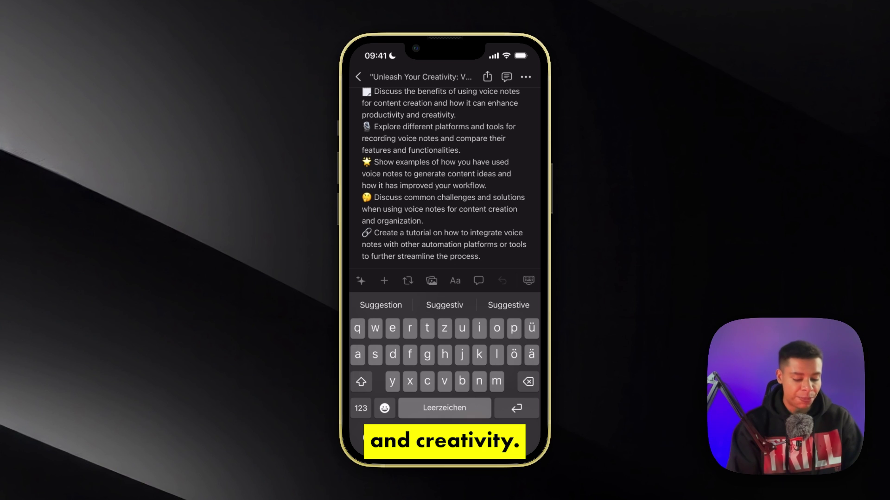
scroll(444, 178, up, 2)
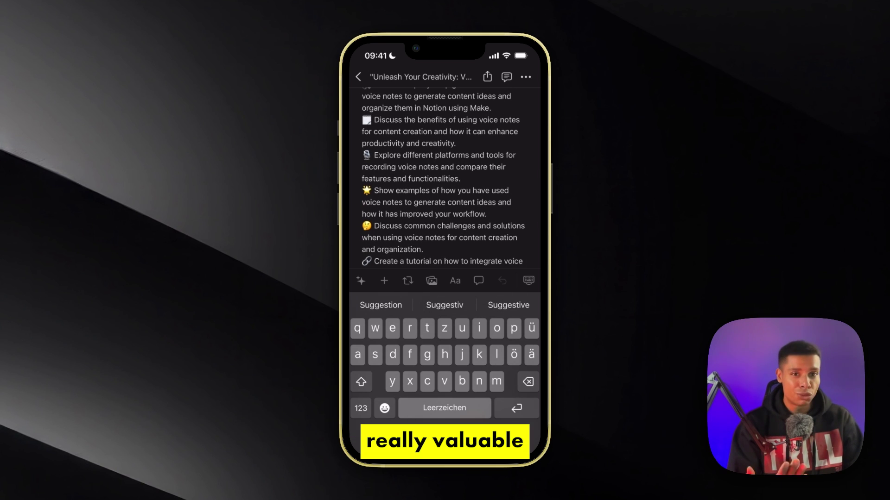
scroll(444, 178, down, 5)
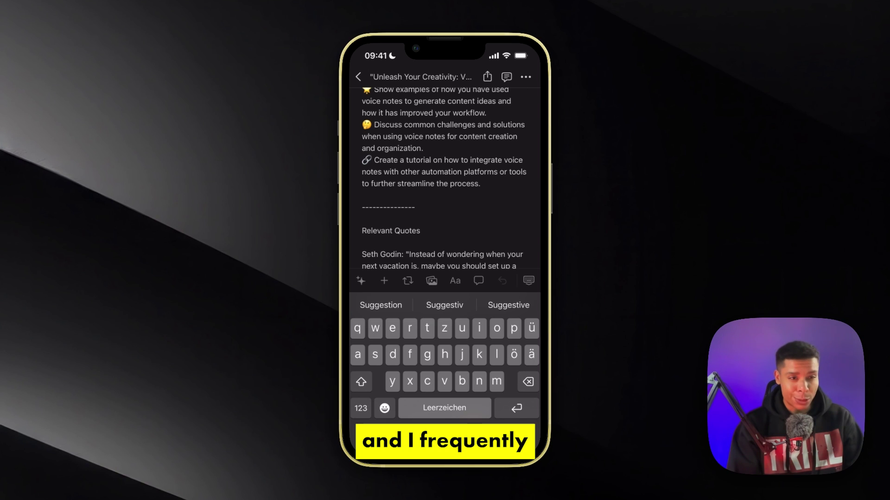
scroll(443, 178, down, 6)
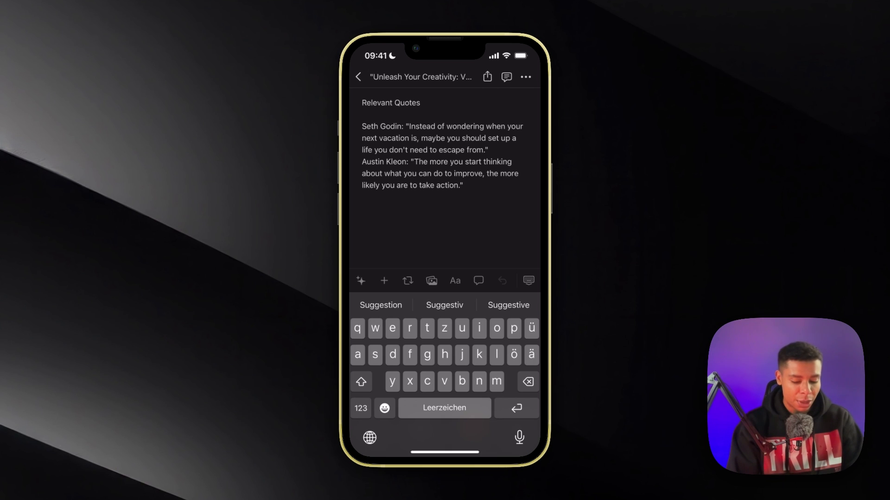
scroll(450, 176, down, 1)
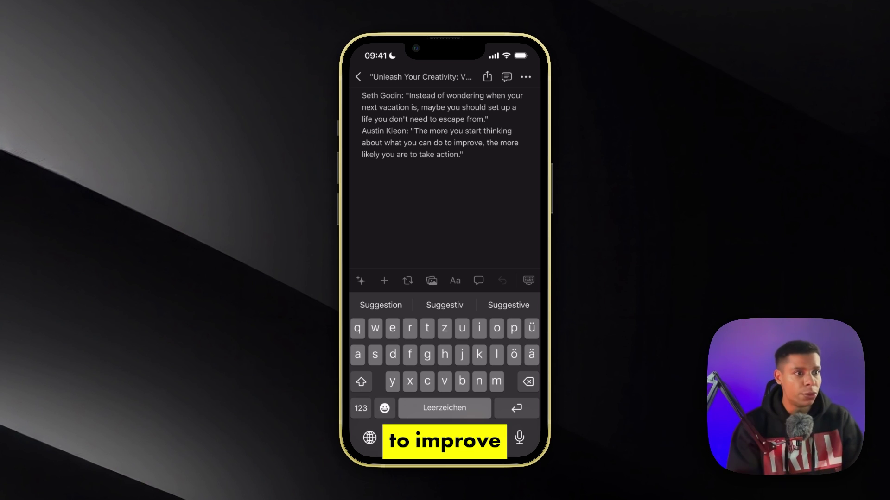
scroll(445, 177, up, 5)
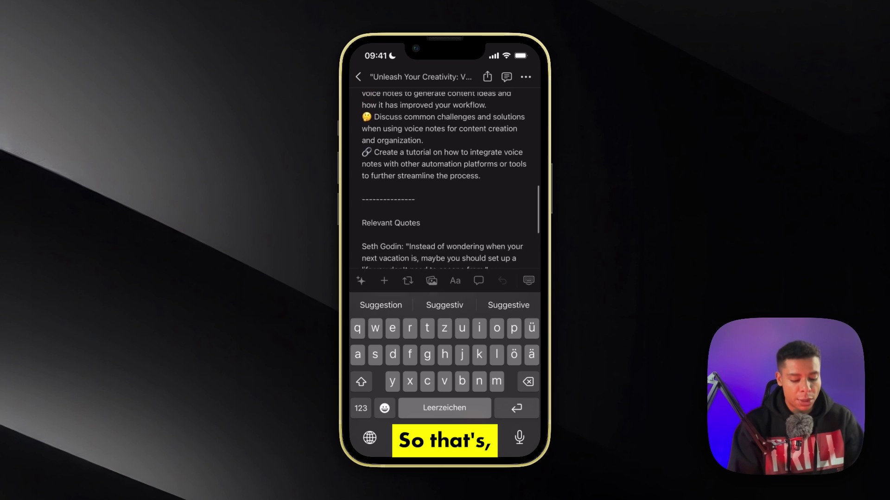
scroll(444, 180, up, 10)
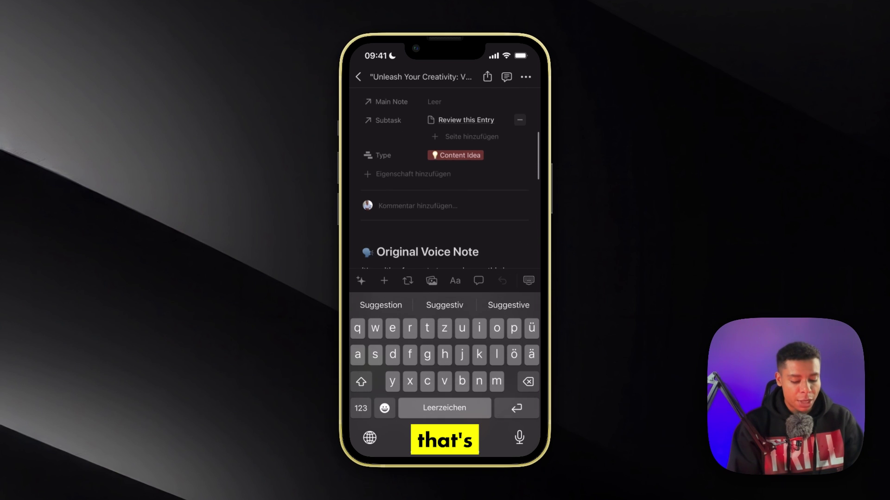
scroll(444, 181, down, 10)
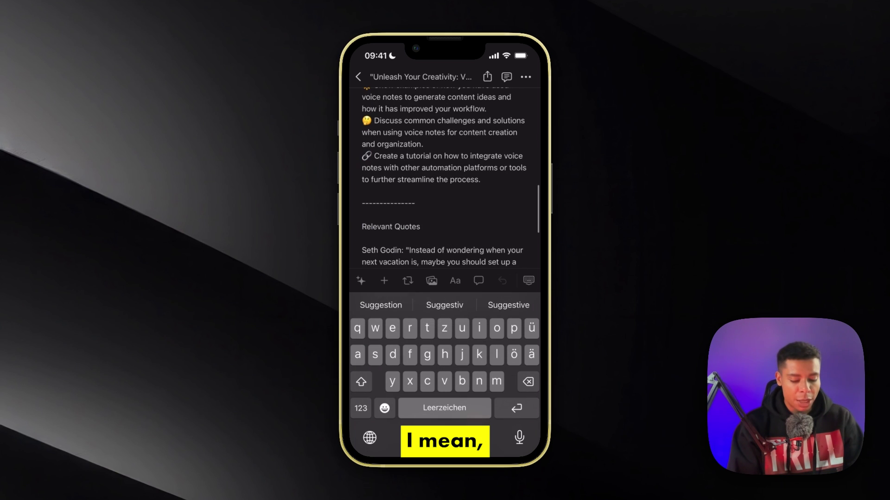
scroll(444, 181, down, 2)
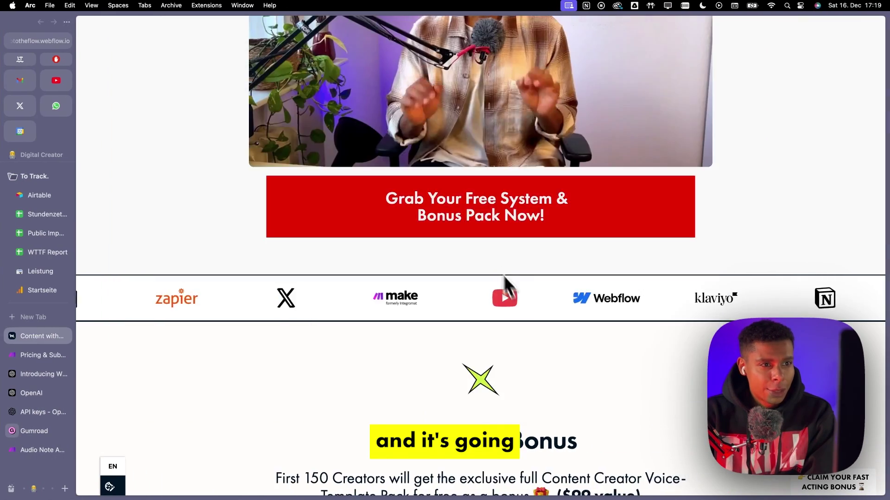
scroll(504, 291, up, 6)
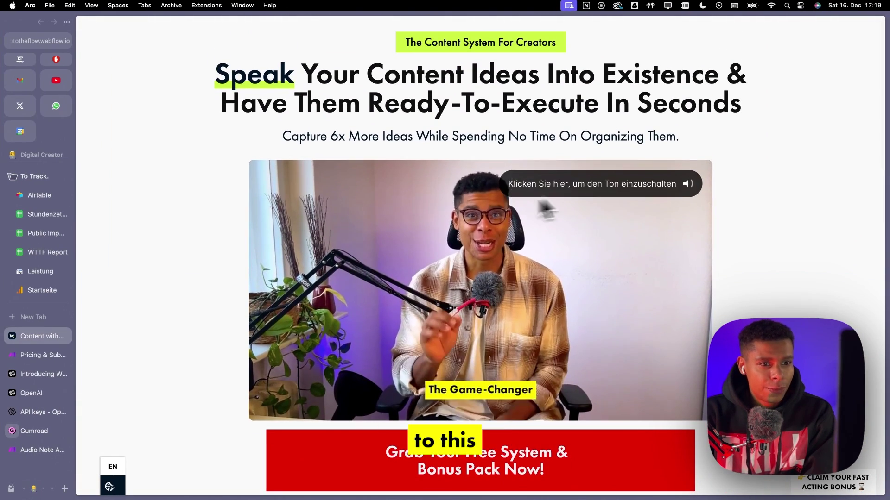
scroll(747, 295, down, 2)
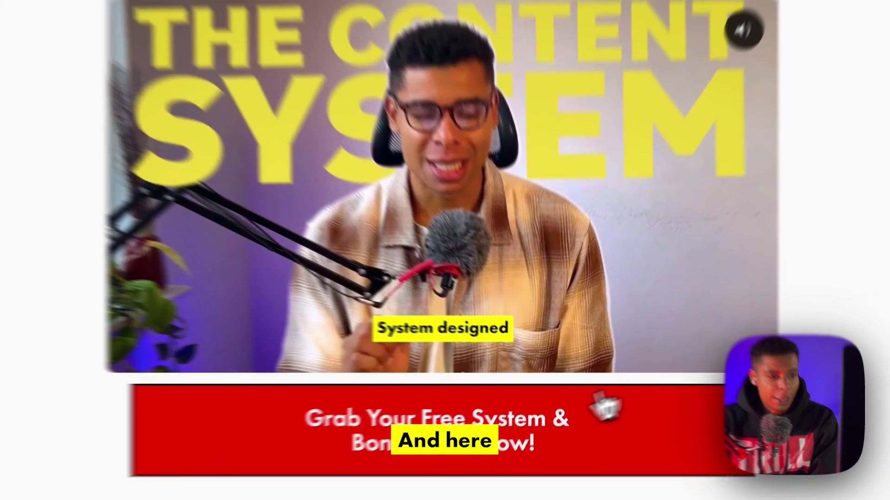